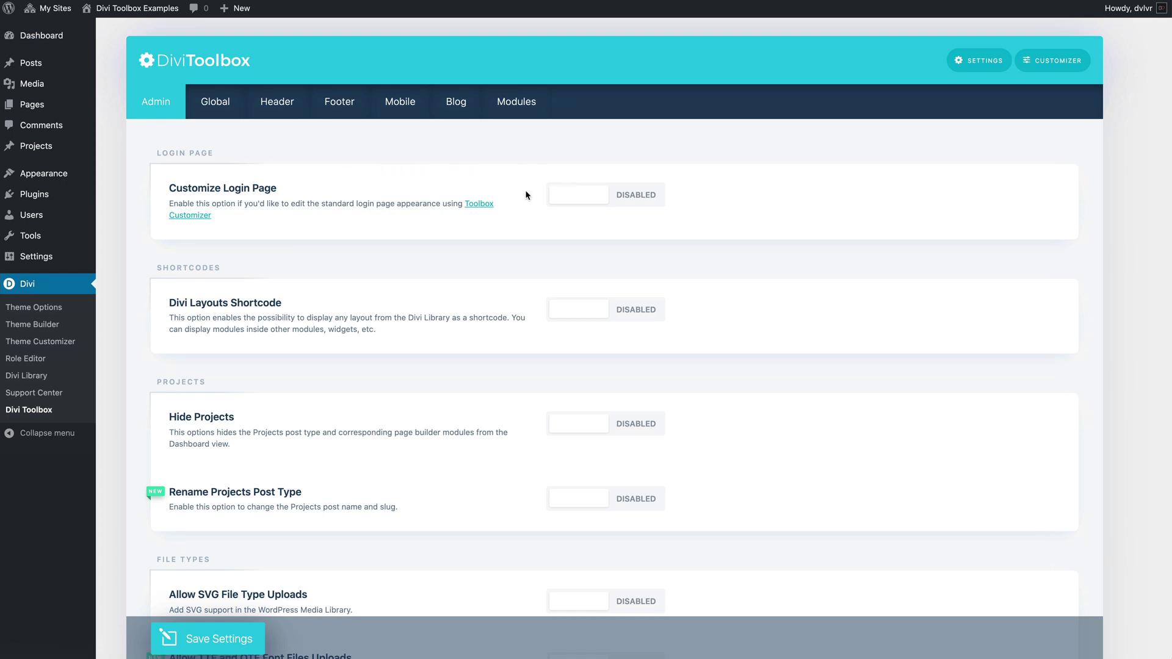
Step: Switch Customize Login Page to Enabled in the Divi Toolbox Admin tab and save the settings
{"action": "left_click", "coordinate": [582, 198]}
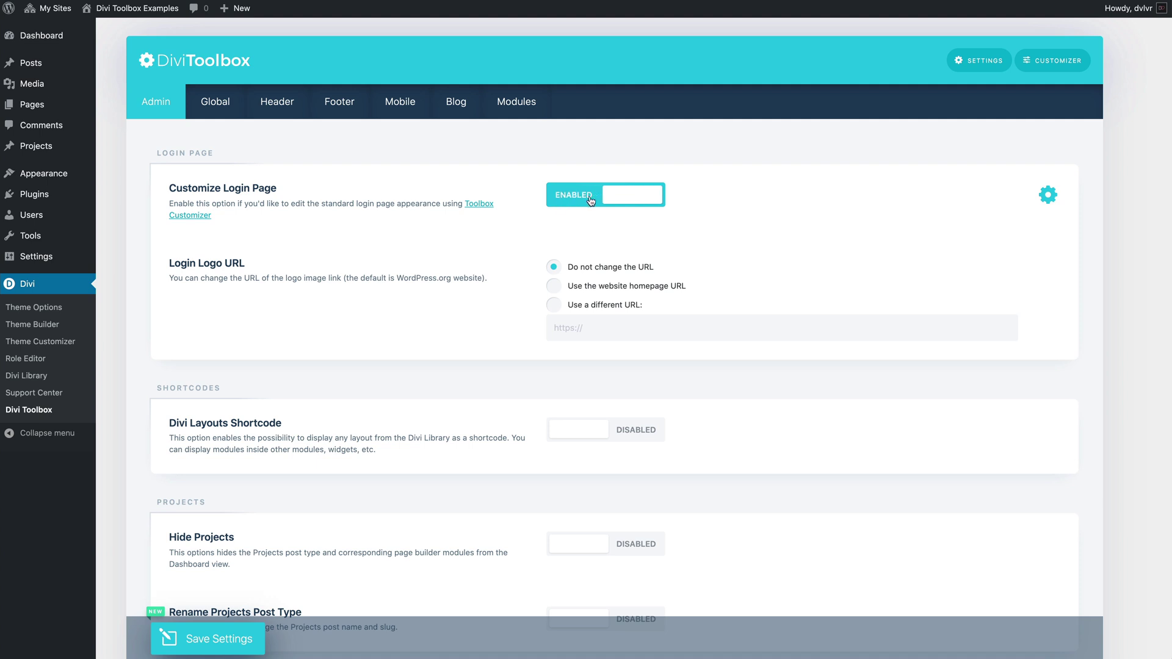
{"action": "left_click", "coordinate": [242, 646]}
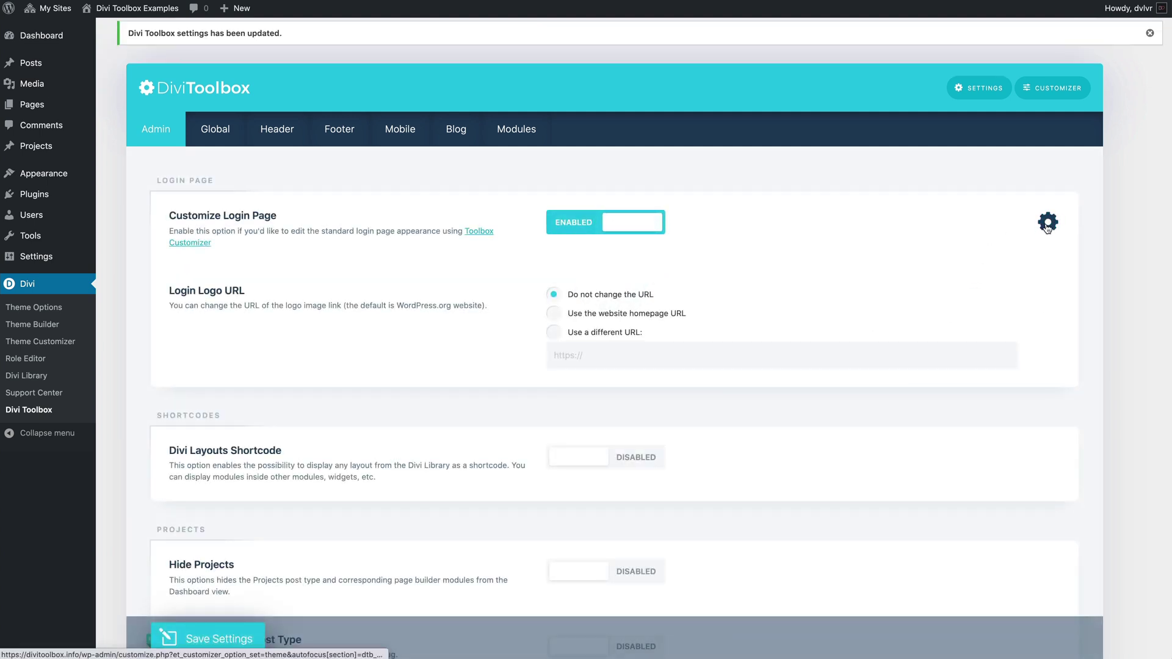
Step: Open the Toolbox Customizer and expand Global › Login Page to reach the logo and background options
{"action": "left_click", "coordinate": [1047, 224]}
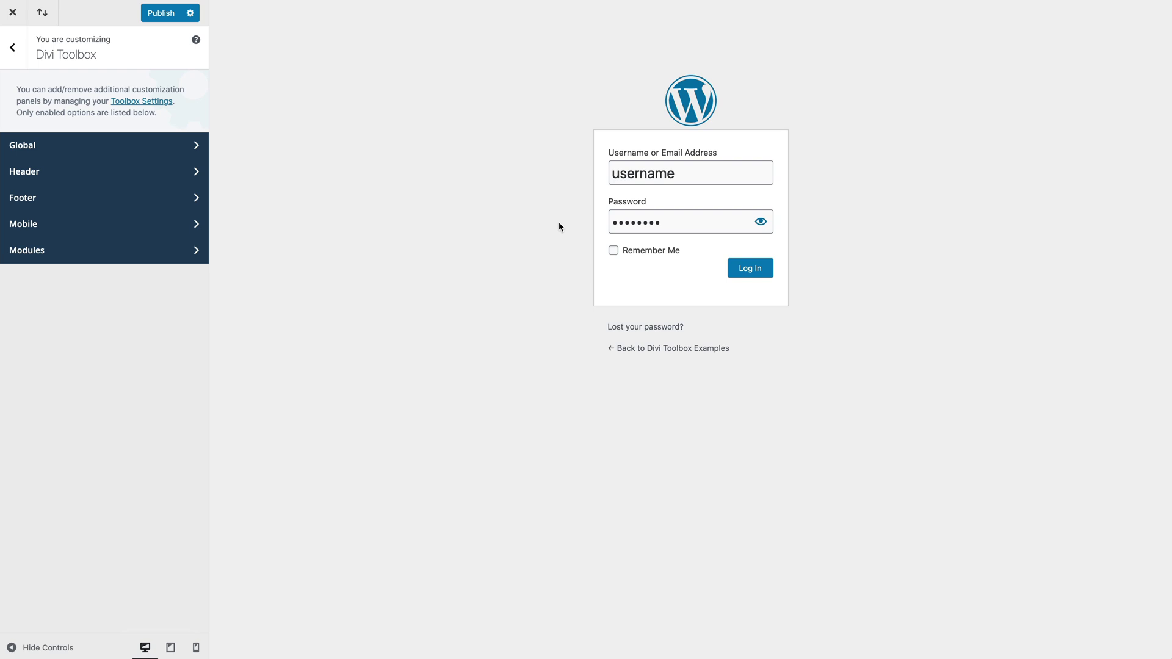
{"action": "left_click", "coordinate": [177, 148]}
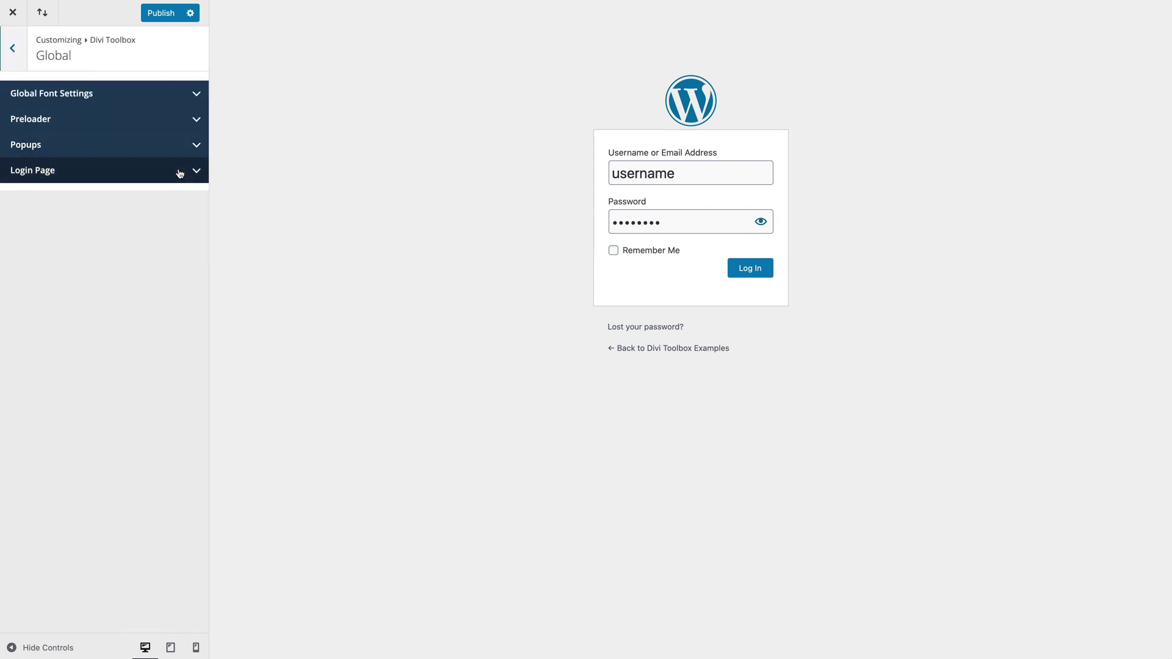
{"action": "left_click", "coordinate": [179, 173]}
{"action": "scroll", "coordinate": [168, 206], "scroll_direction": "down", "scroll_amount": 2}
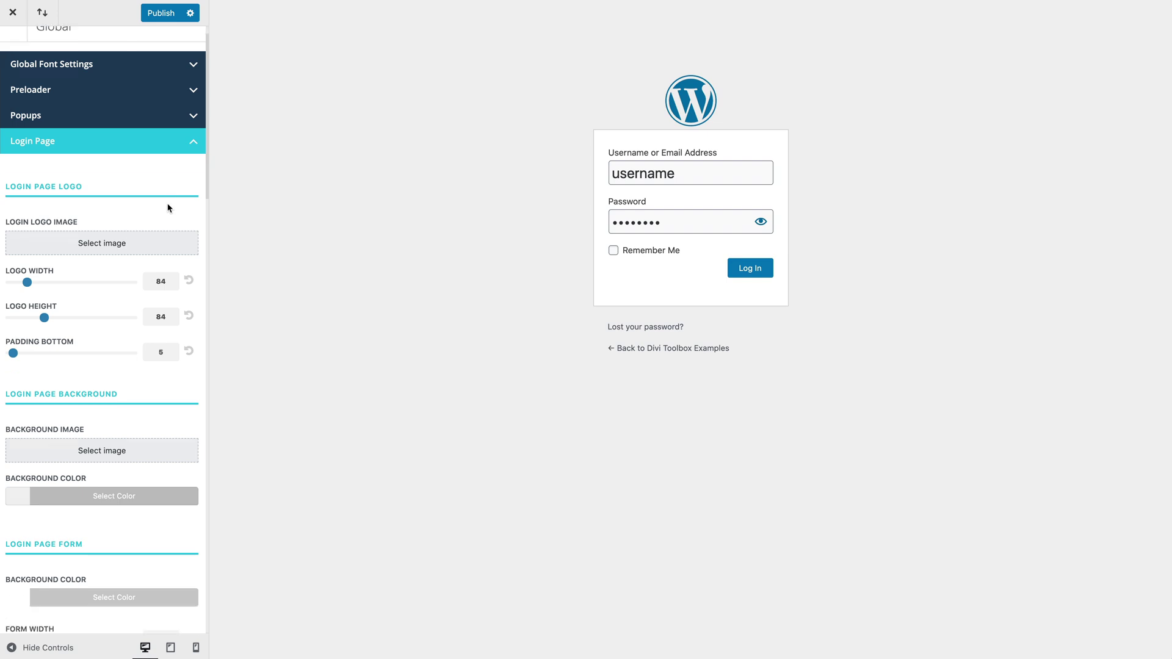
{"action": "scroll", "coordinate": [168, 208], "scroll_direction": "down", "scroll_amount": 1}
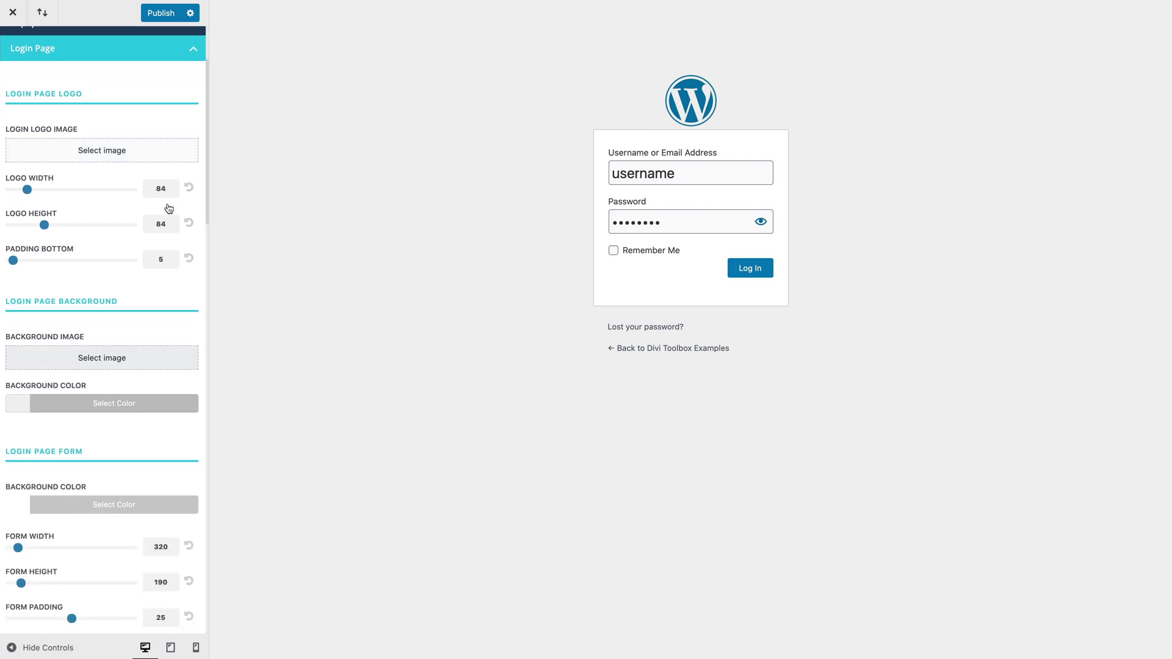
Step: Set the Login Logo Image to the DL_logo Divilover image
{"action": "left_click", "coordinate": [147, 156]}
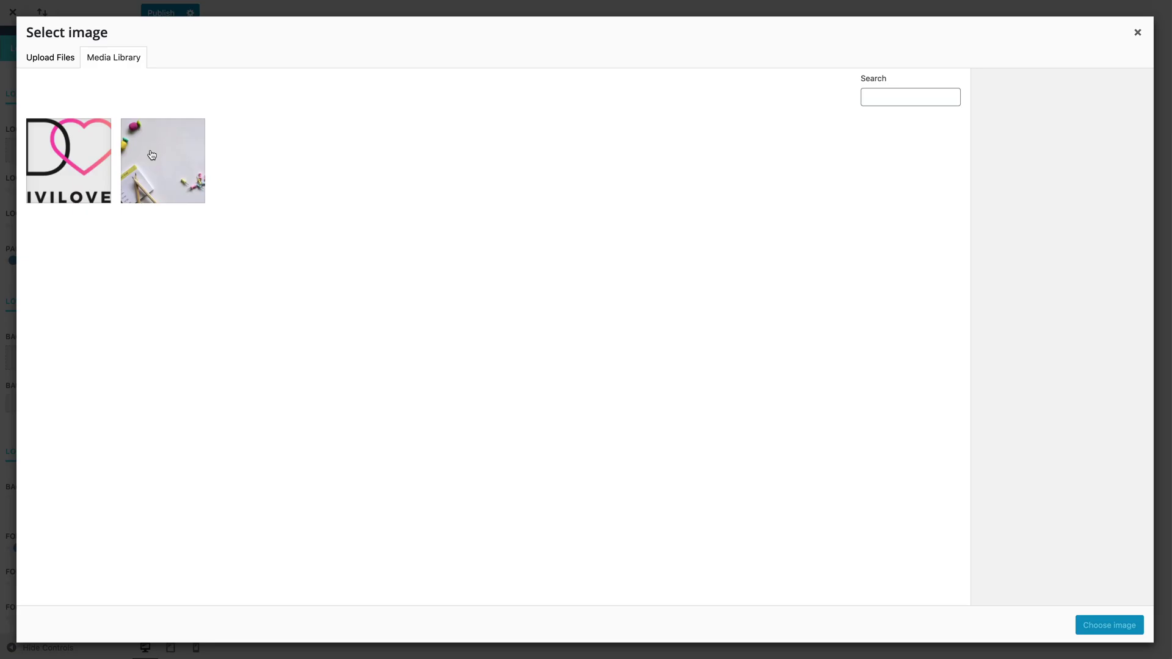
{"action": "left_click", "coordinate": [76, 164]}
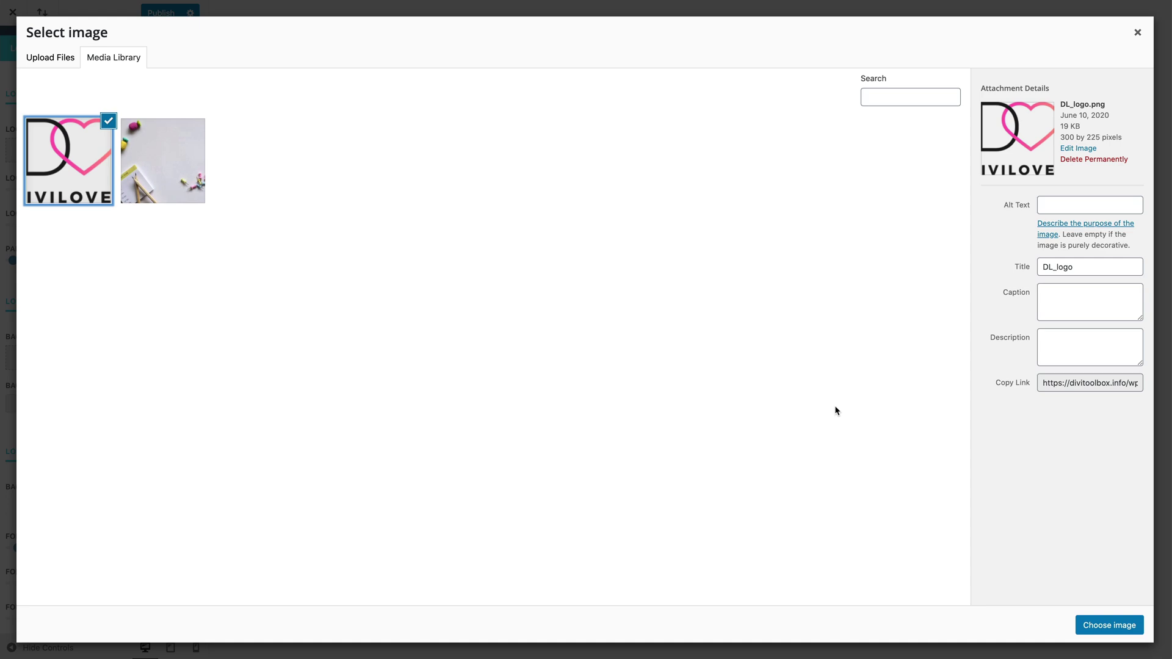
{"action": "left_click", "coordinate": [1110, 627]}
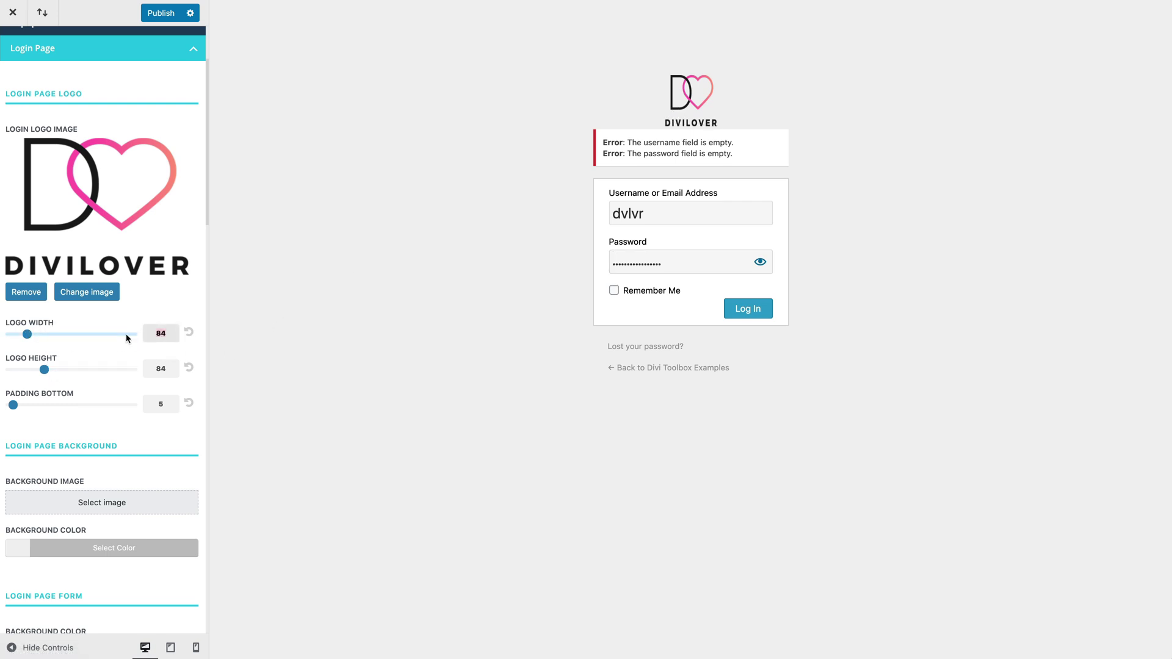
Step: Size the login logo to width 150 and height 112, then select the bottom padding field
{"action": "type", "text": "150"}
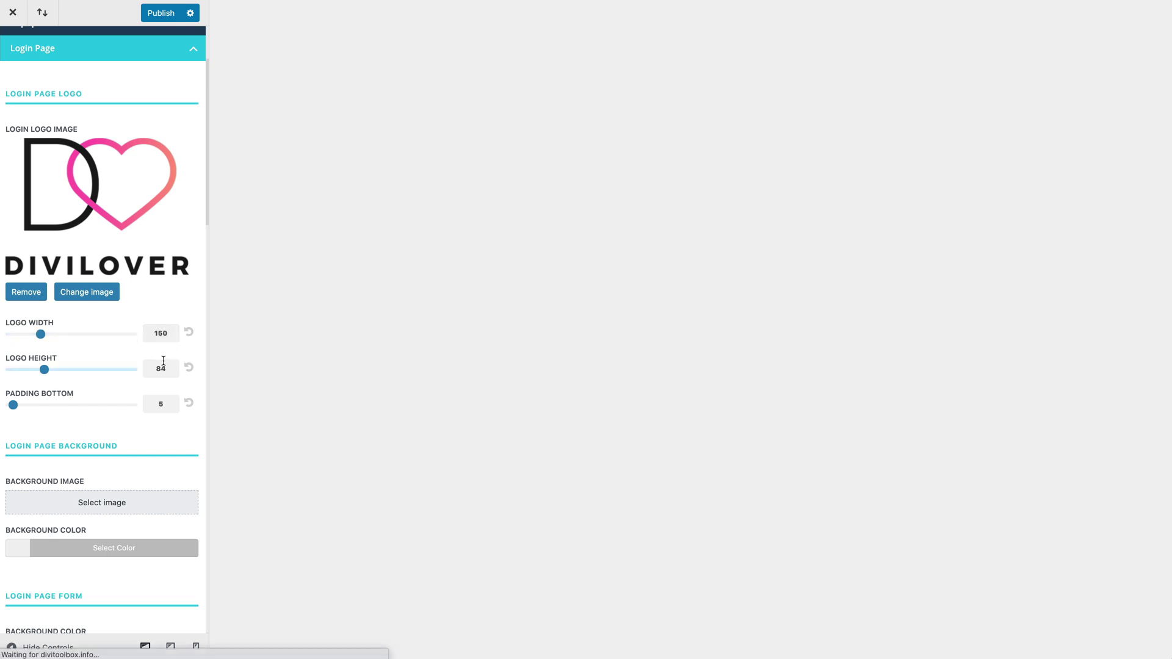
{"action": "left_click_drag", "start_coordinate": [166, 367], "coordinate": [147, 367]}
{"action": "type", "text": "112"}
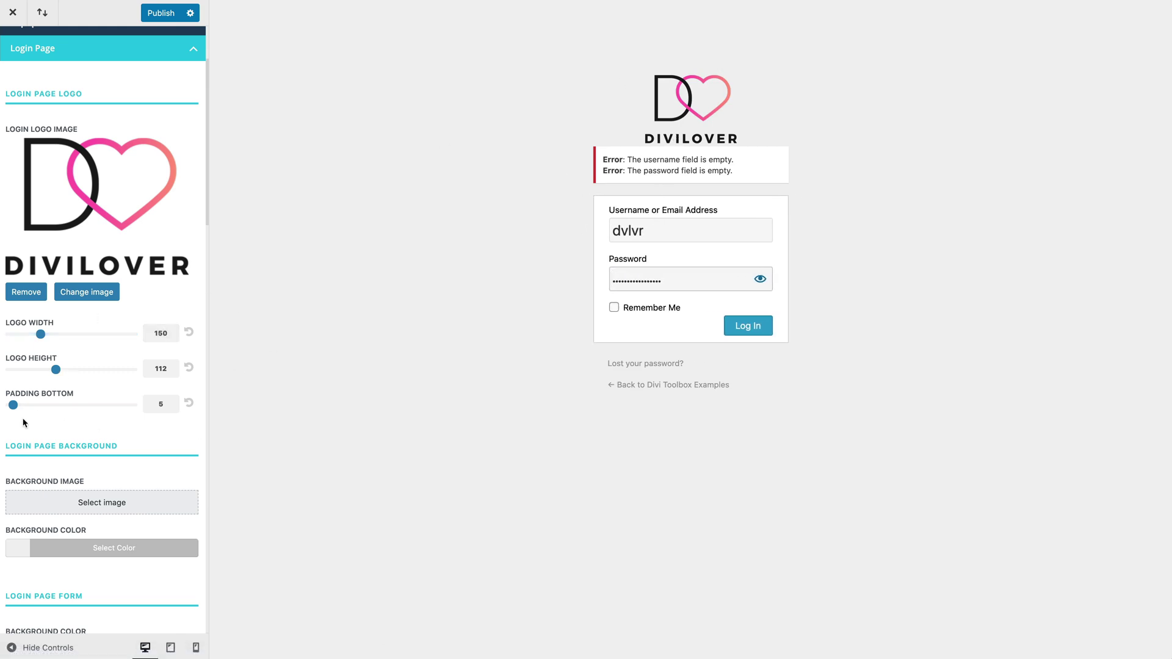
{"action": "left_click", "coordinate": [154, 405]}
Step: Give the logo 15 bottom padding and set the login background colour to white
{"action": "type", "text": "15"}
{"action": "scroll", "coordinate": [163, 427], "scroll_direction": "down", "scroll_amount": 5}
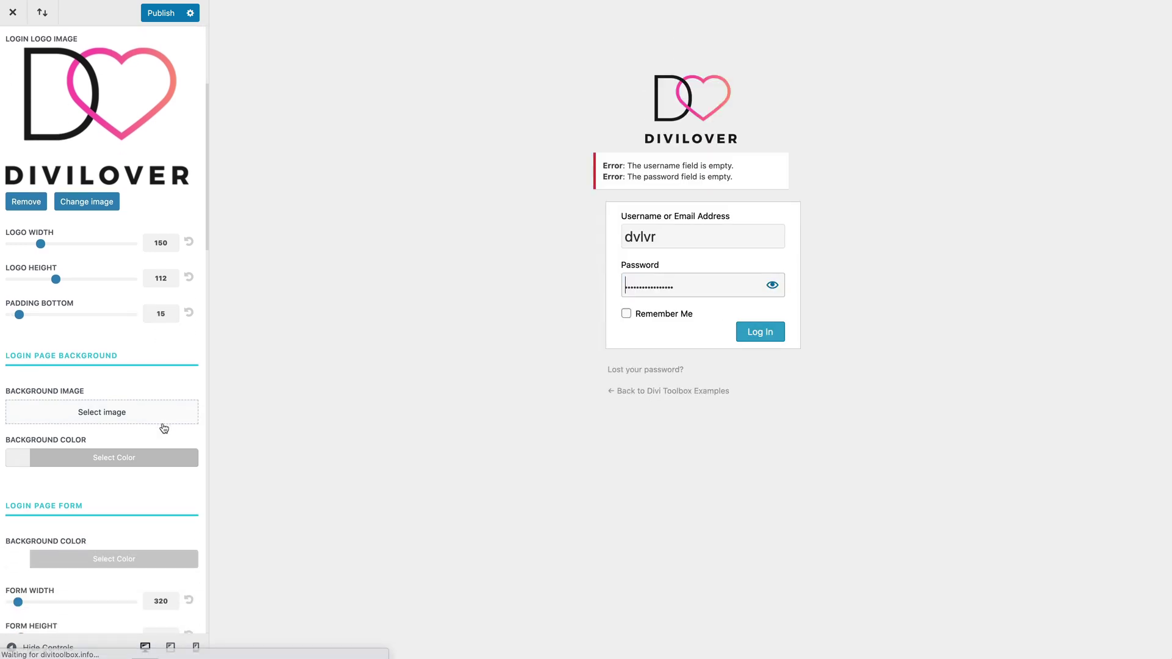
{"action": "left_click", "coordinate": [15, 334]}
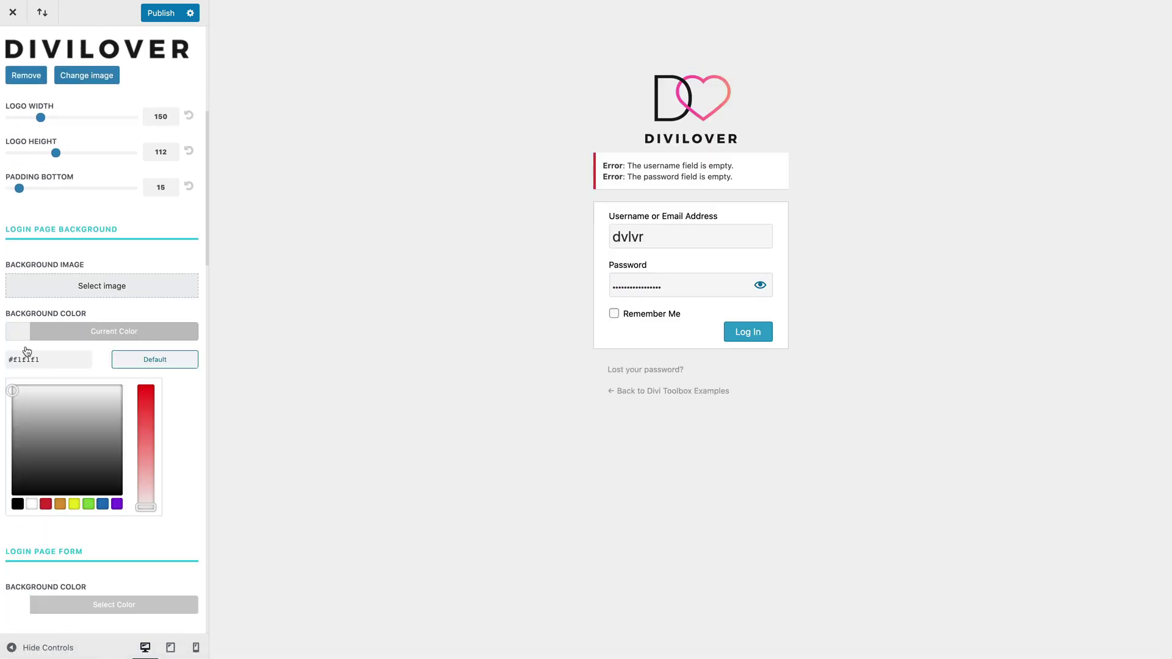
{"action": "left_click", "coordinate": [32, 505]}
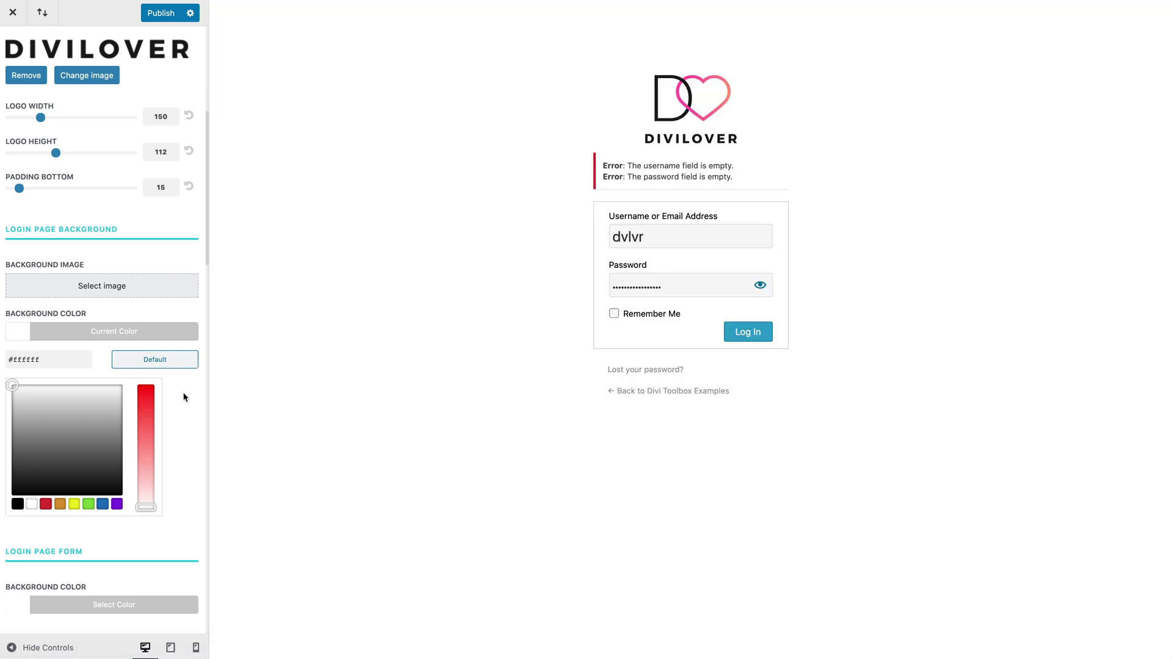
Step: Use the pineapple desk photo desktop-3261768_1920.jpg as the login background image
{"action": "left_click", "coordinate": [32, 289]}
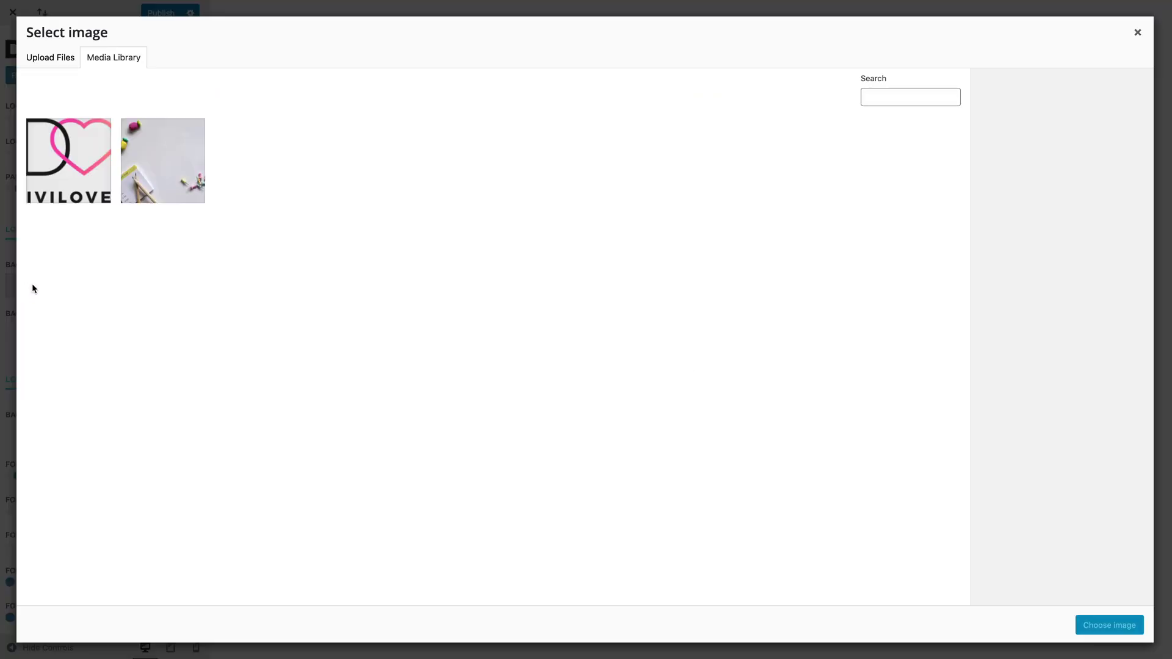
{"action": "left_click", "coordinate": [154, 165]}
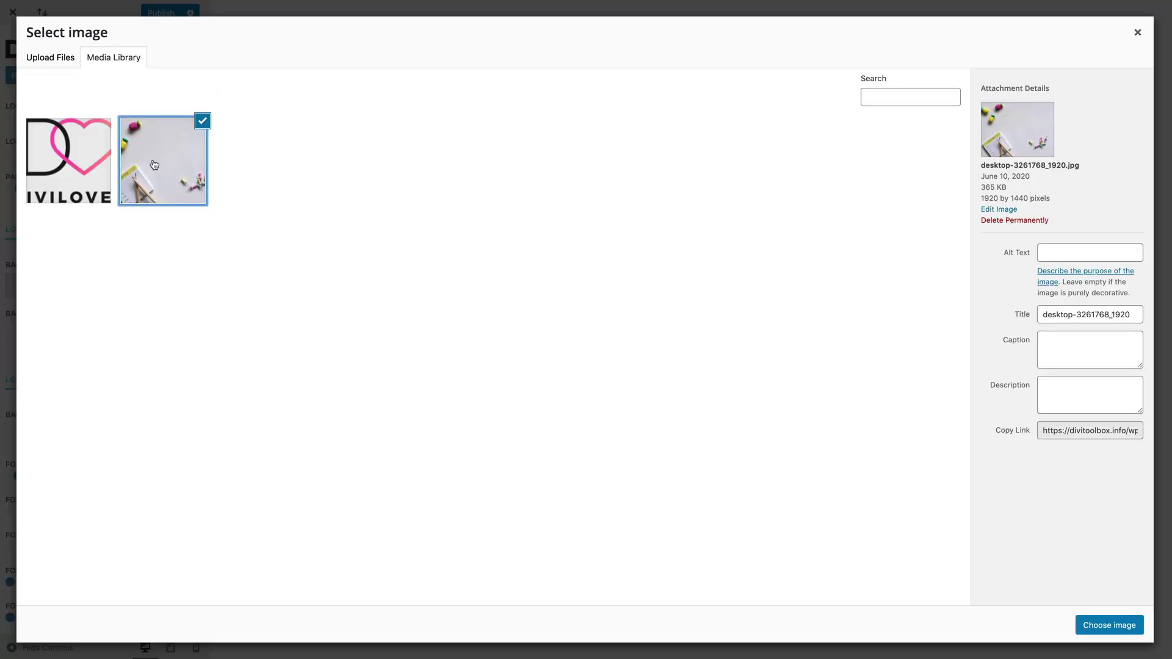
{"action": "left_click", "coordinate": [1125, 628]}
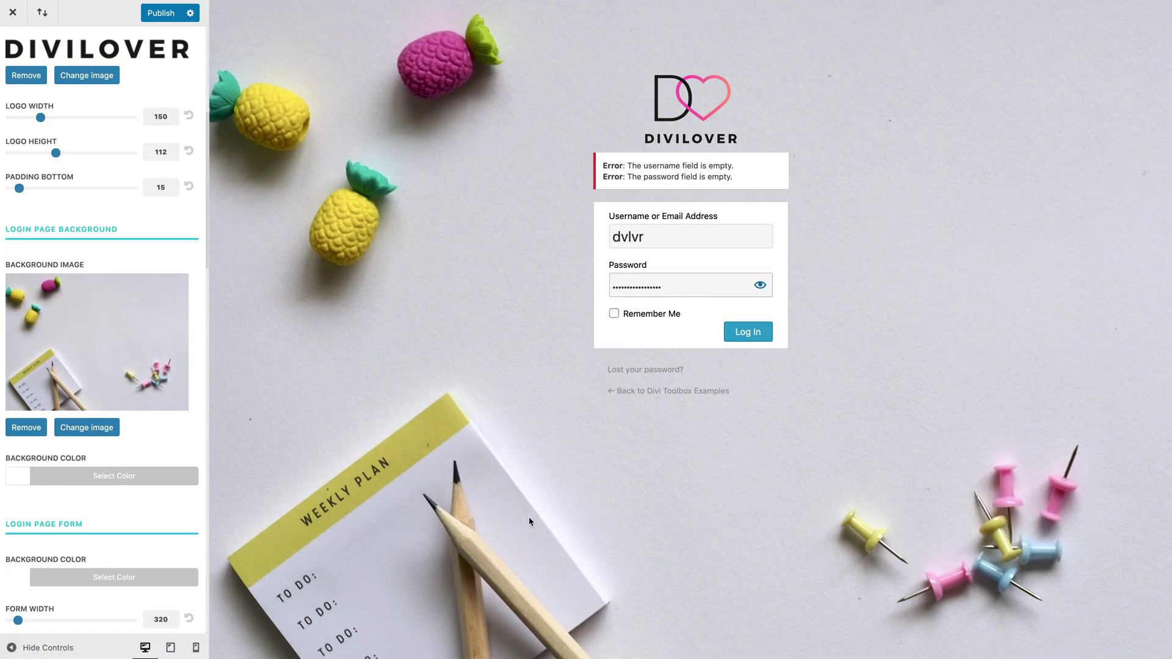
{"action": "scroll", "coordinate": [162, 464], "scroll_direction": "down", "scroll_amount": 5}
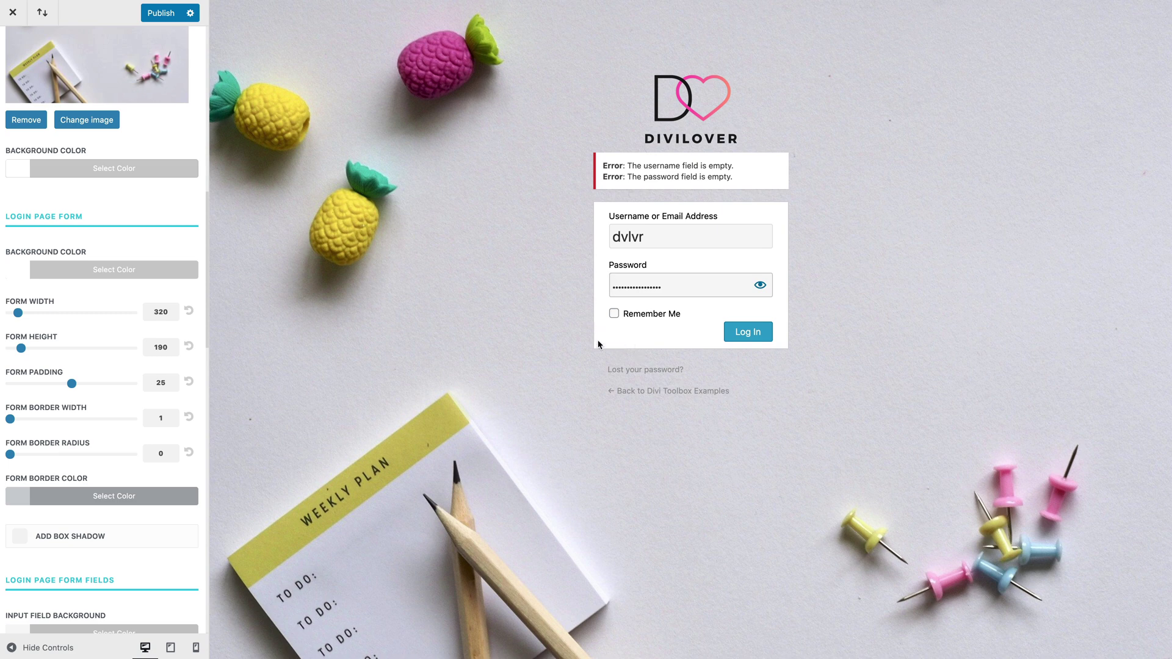
Step: Make the login form background fully transparent, widen the form slightly, and raise its height to 220
{"action": "left_click", "coordinate": [19, 273]}
{"action": "left_click", "coordinate": [18, 442]}
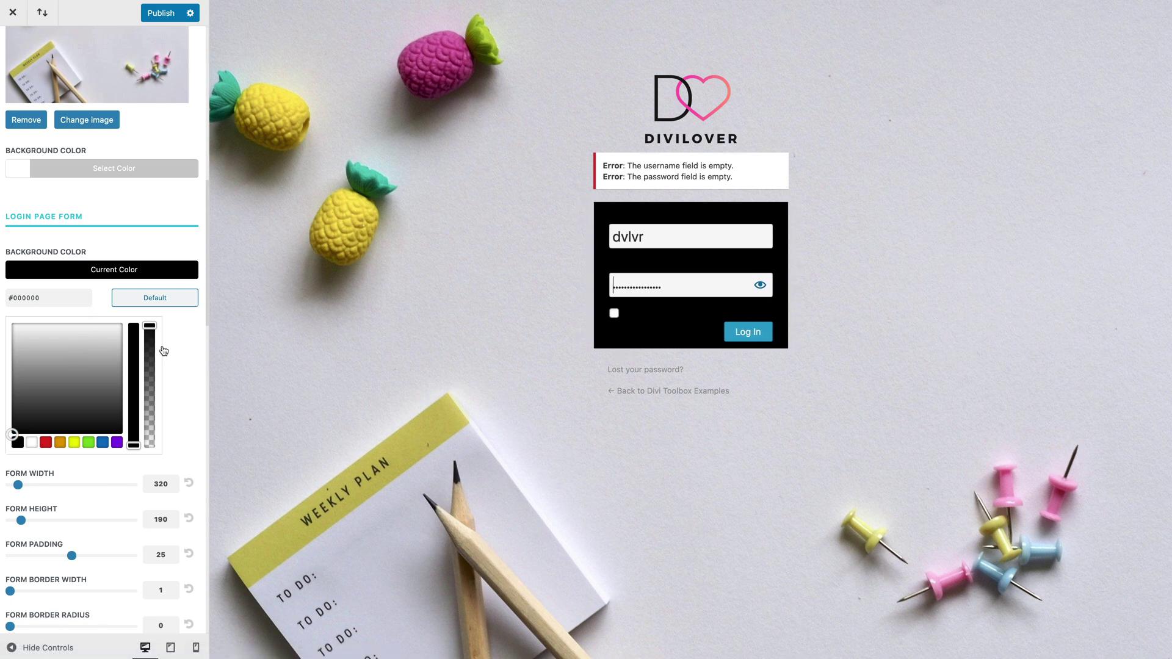
{"action": "left_click_drag", "start_coordinate": [149, 325], "coordinate": [157, 460]}
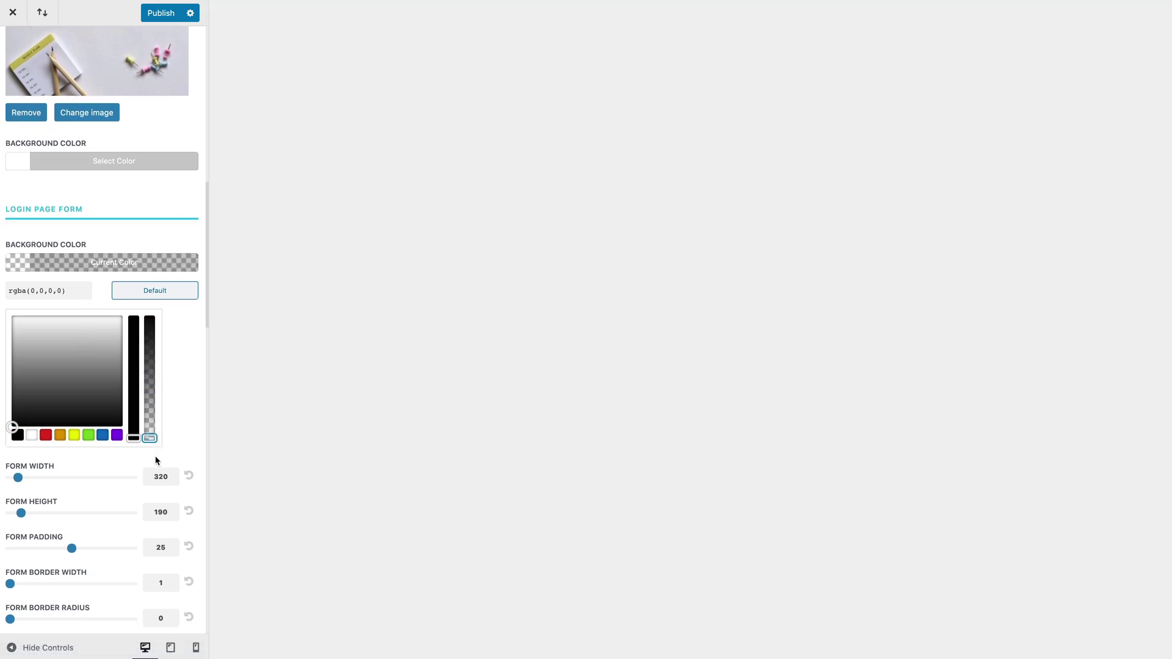
{"action": "left_click", "coordinate": [155, 458]}
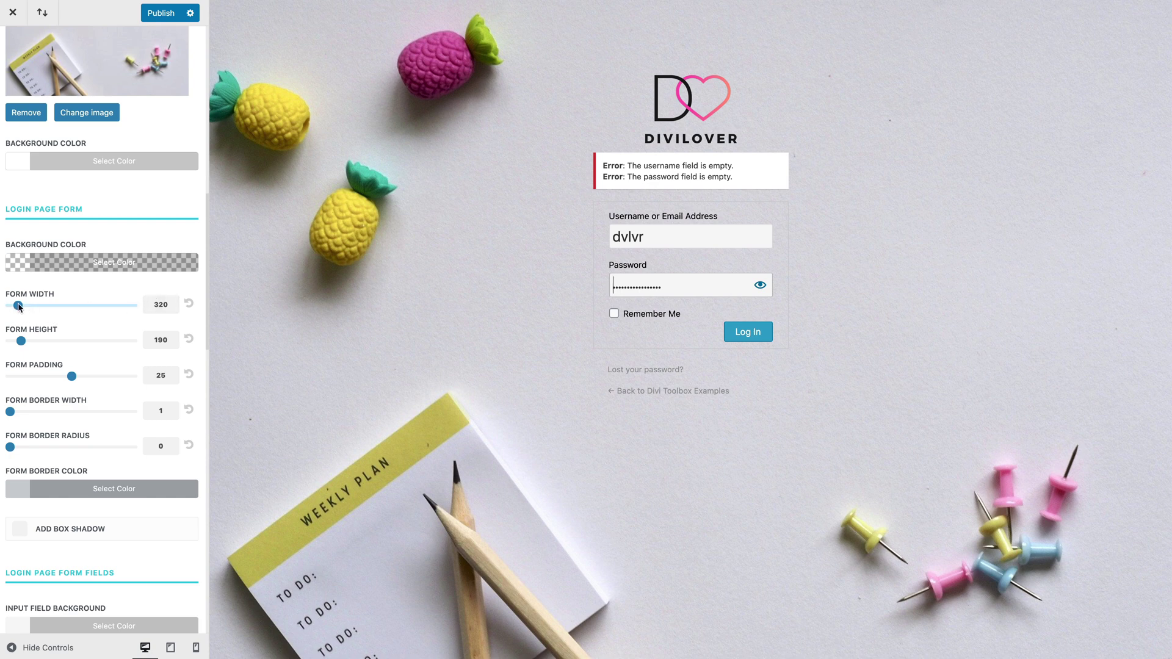
{"action": "left_click_drag", "start_coordinate": [18, 306], "coordinate": [28, 305]}
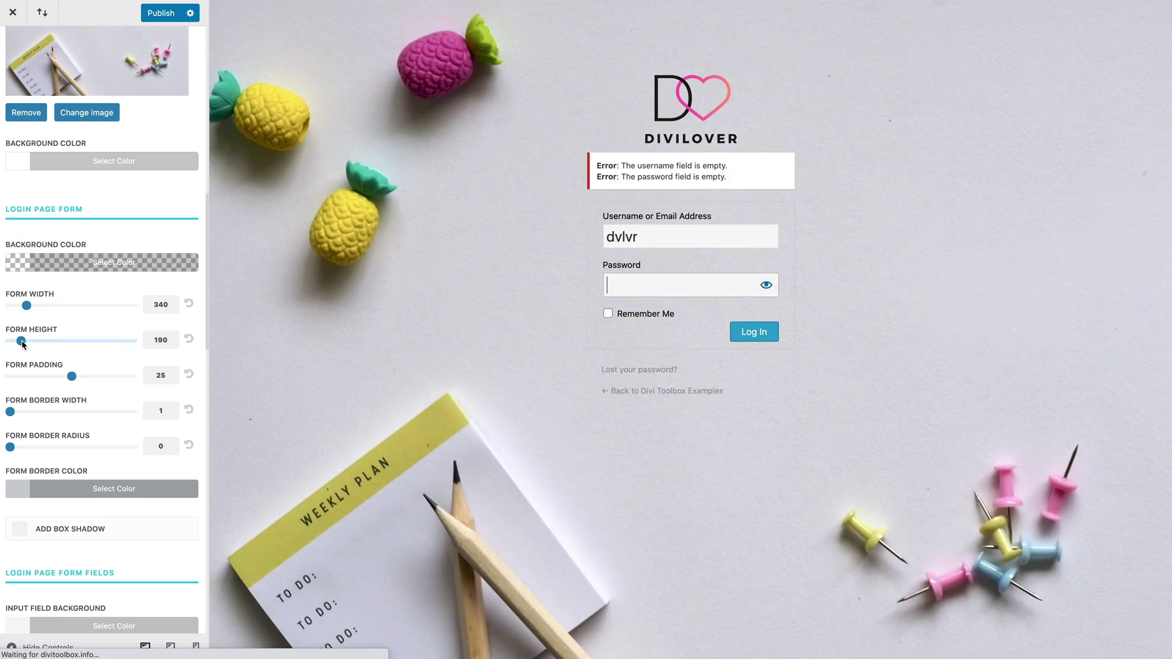
{"action": "left_click_drag", "start_coordinate": [22, 344], "coordinate": [31, 343]}
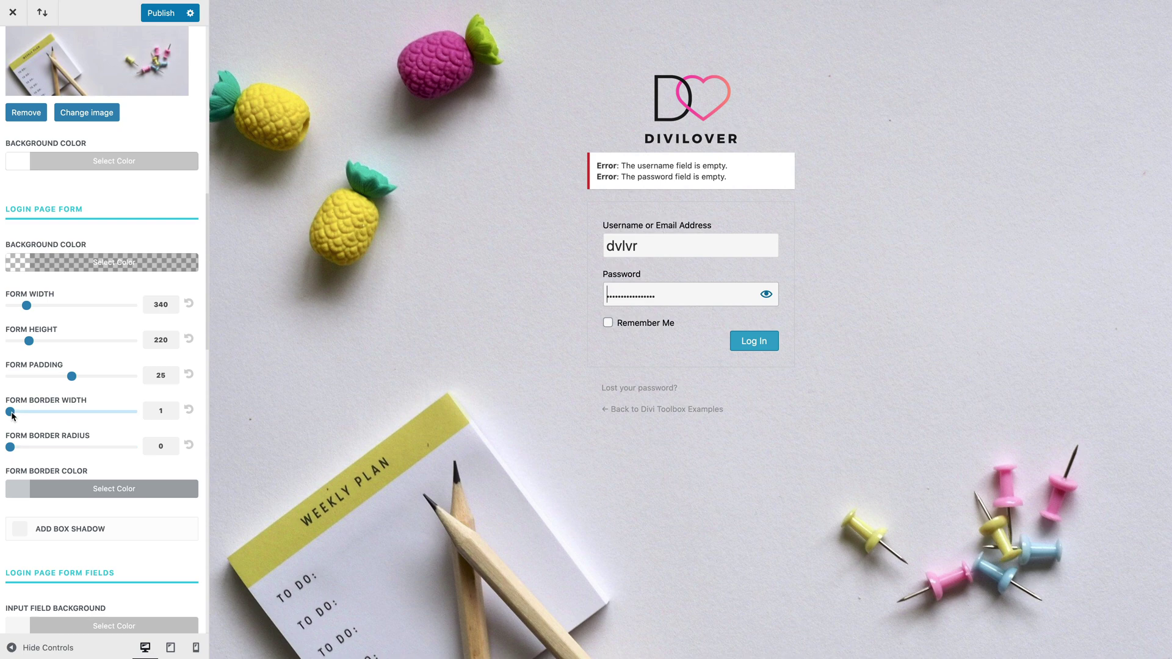
Step: Set the form border width to 0 and add a box shadow with 0.29 opacity and 60 blur
{"action": "left_click_drag", "start_coordinate": [11, 412], "coordinate": [5, 414]}
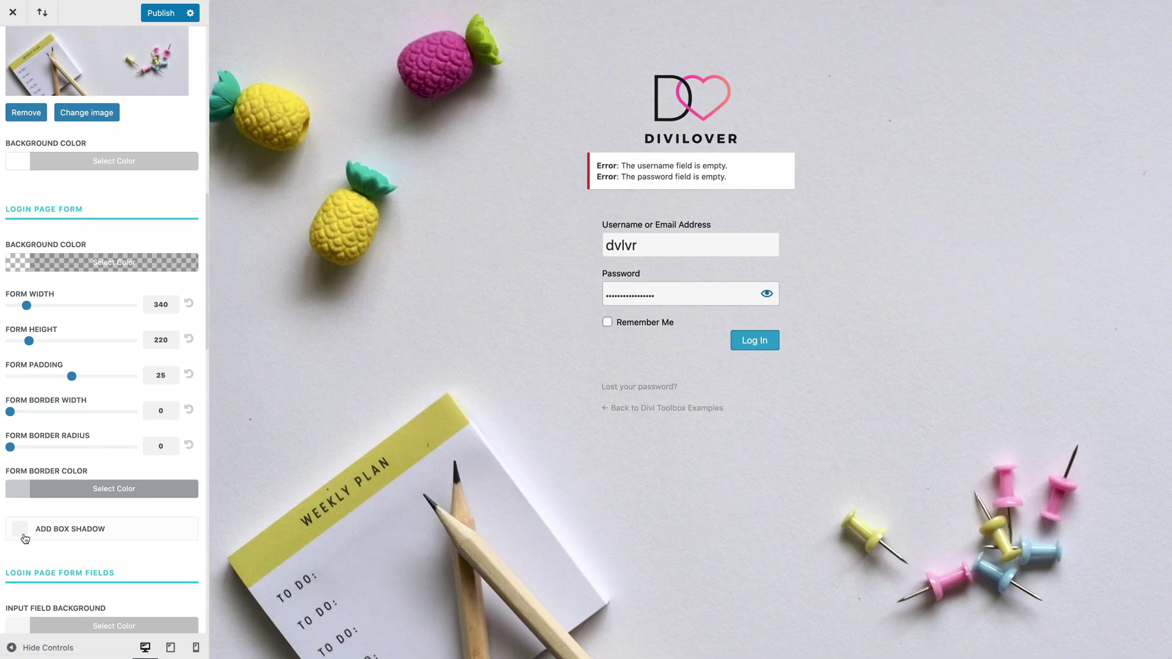
{"action": "left_click", "coordinate": [21, 530]}
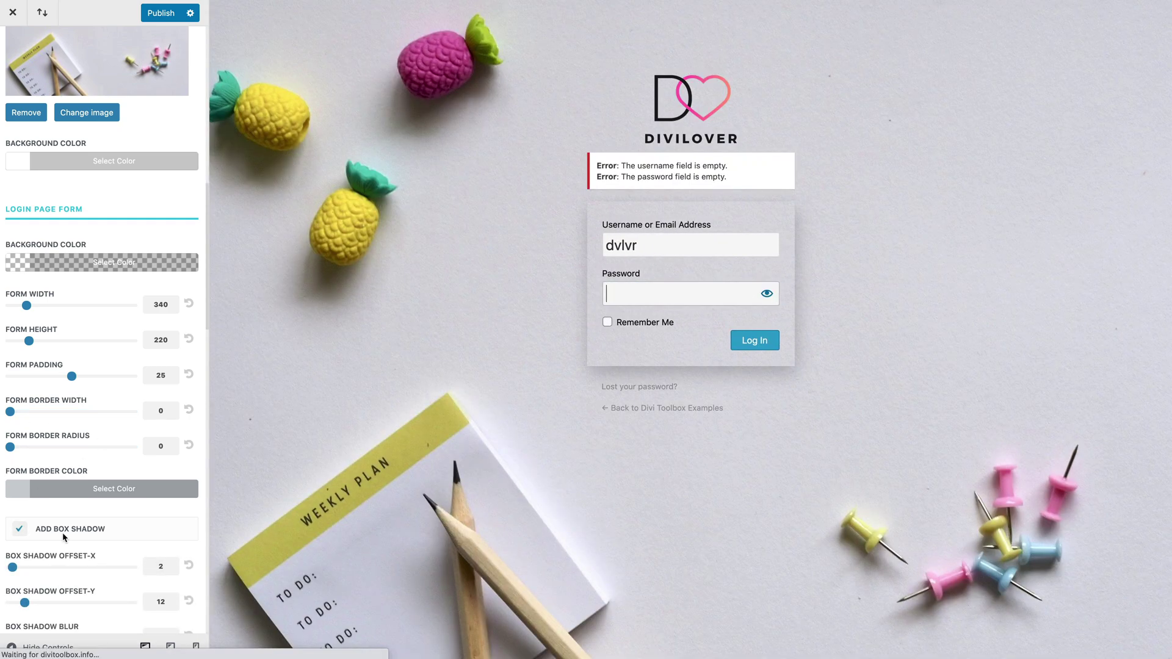
{"action": "scroll", "coordinate": [64, 536], "scroll_direction": "down", "scroll_amount": 3}
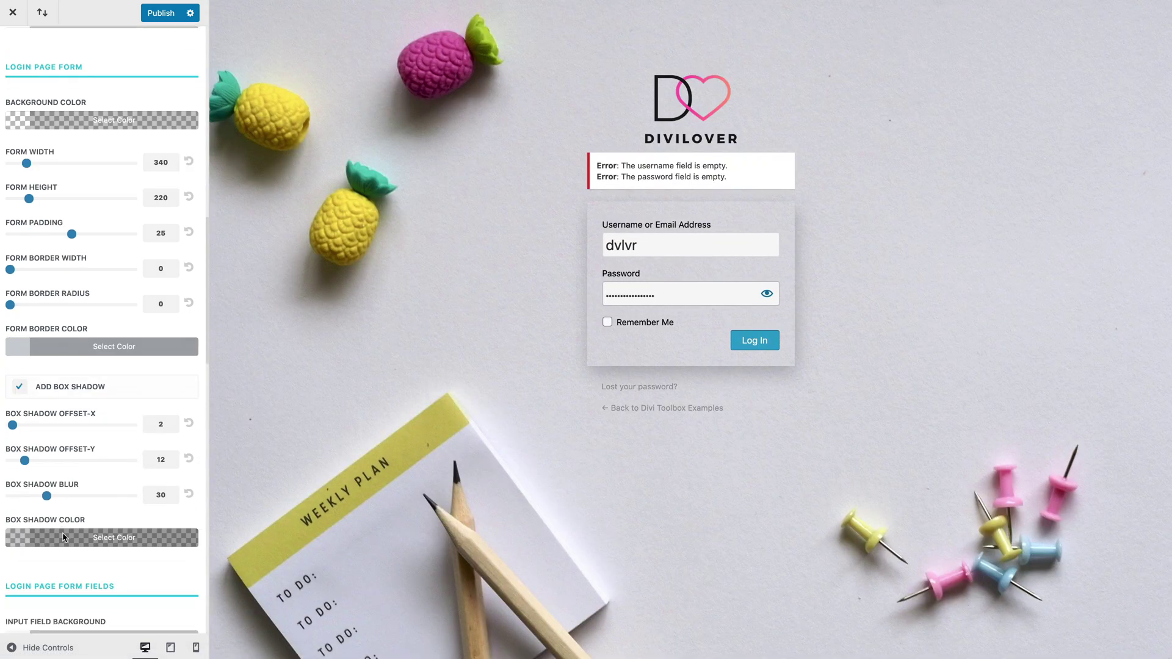
{"action": "left_click", "coordinate": [19, 530]}
{"action": "scroll", "coordinate": [19, 530], "scroll_direction": "down", "scroll_amount": 3}
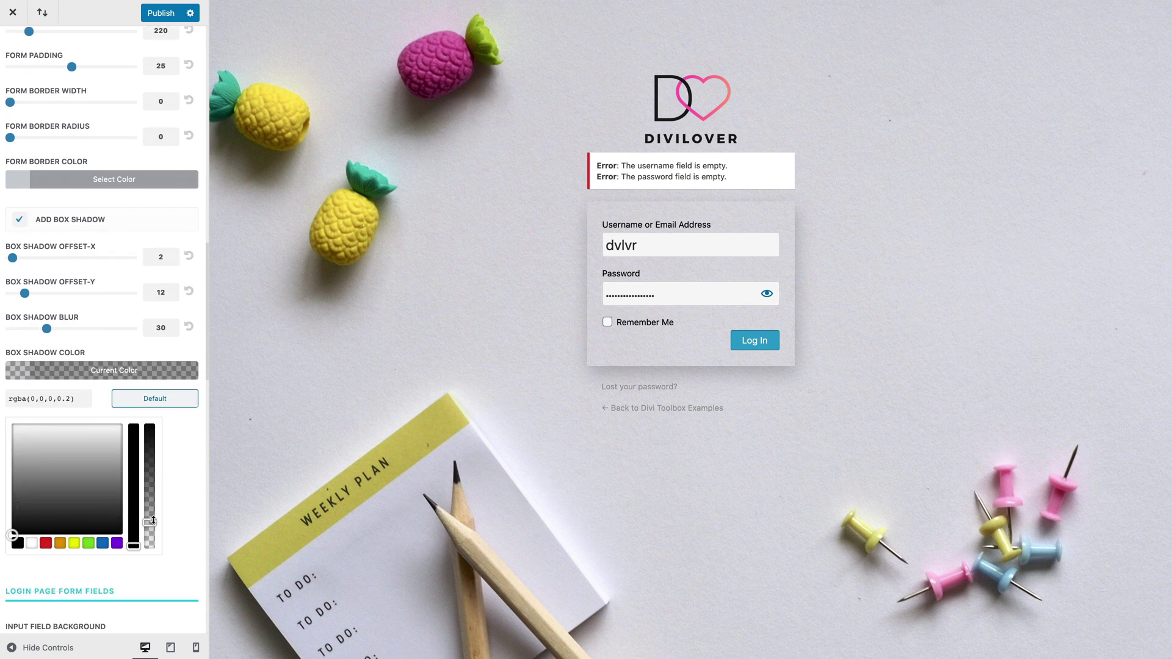
{"action": "left_click_drag", "start_coordinate": [152, 520], "coordinate": [156, 511]}
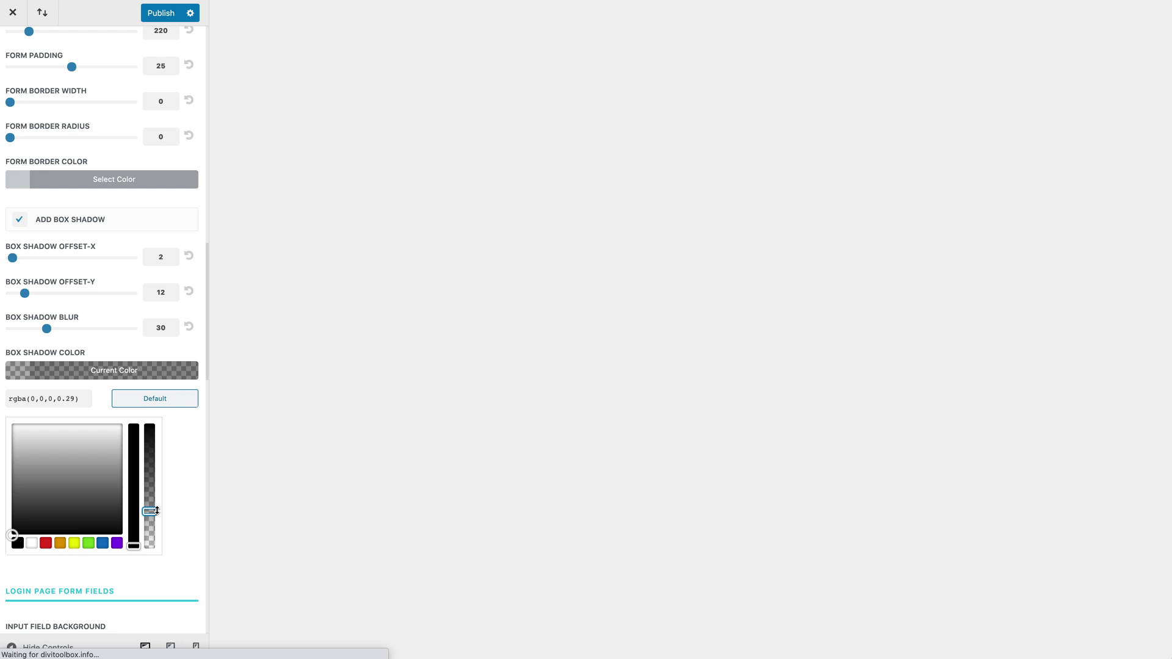
{"action": "left_click_drag", "start_coordinate": [46, 328], "coordinate": [86, 329]}
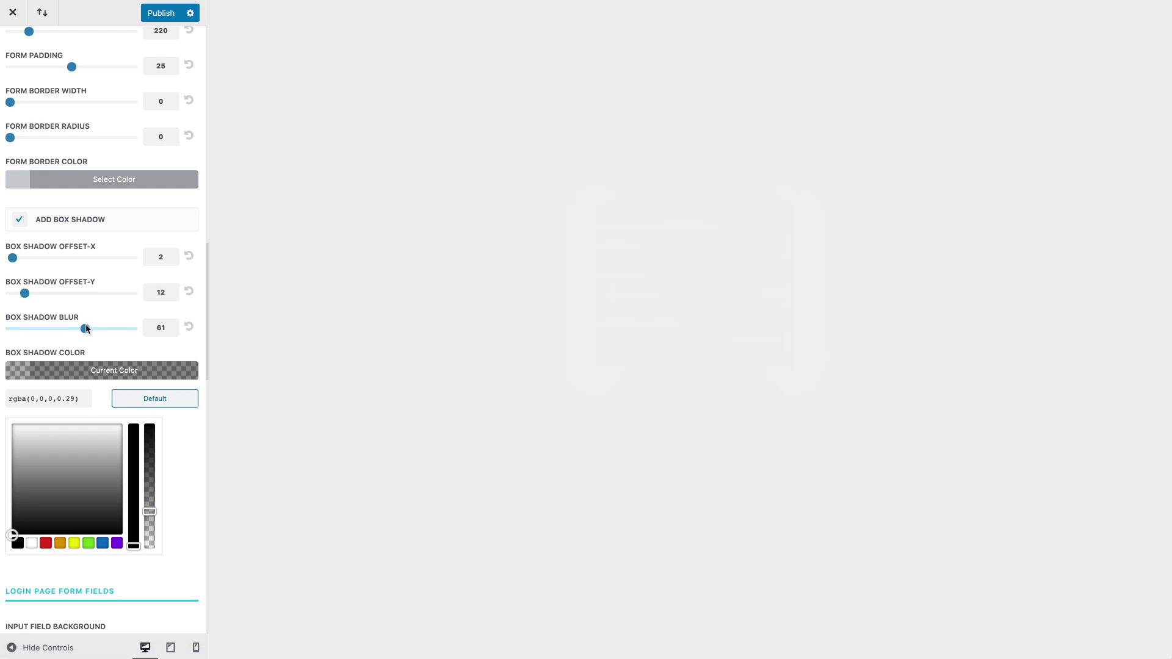
{"action": "left_click", "coordinate": [84, 329]}
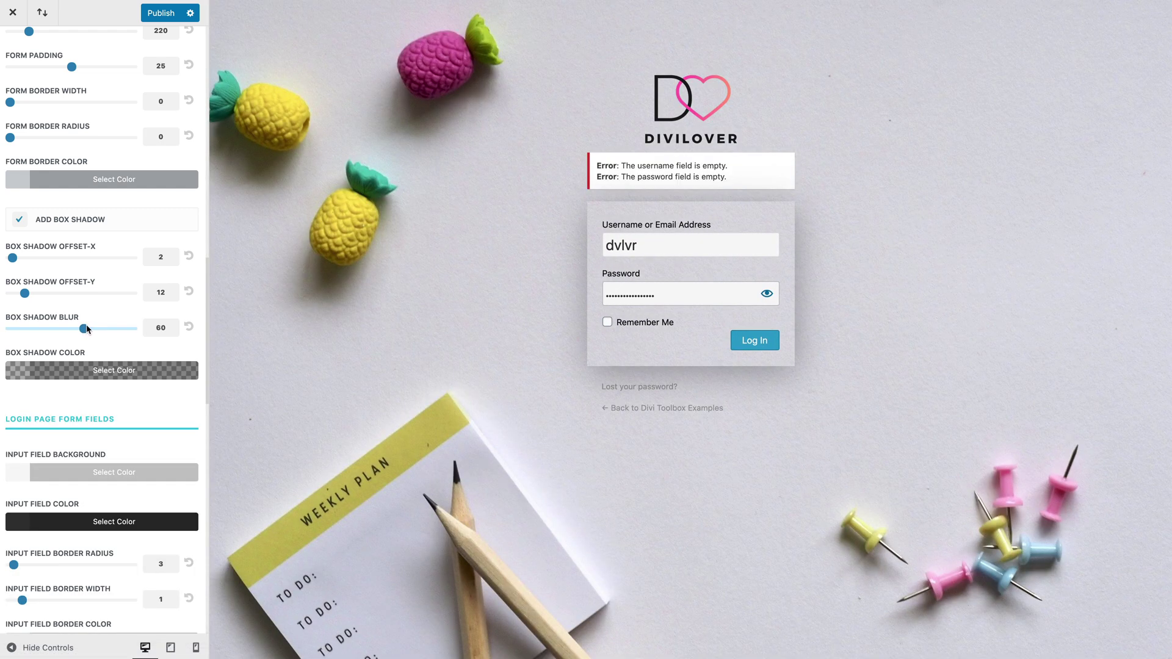
Step: Give the input fields border width 0 and radius 34, and make labels size 10 uppercase
{"action": "scroll", "coordinate": [86, 328], "scroll_direction": "down", "scroll_amount": 2}
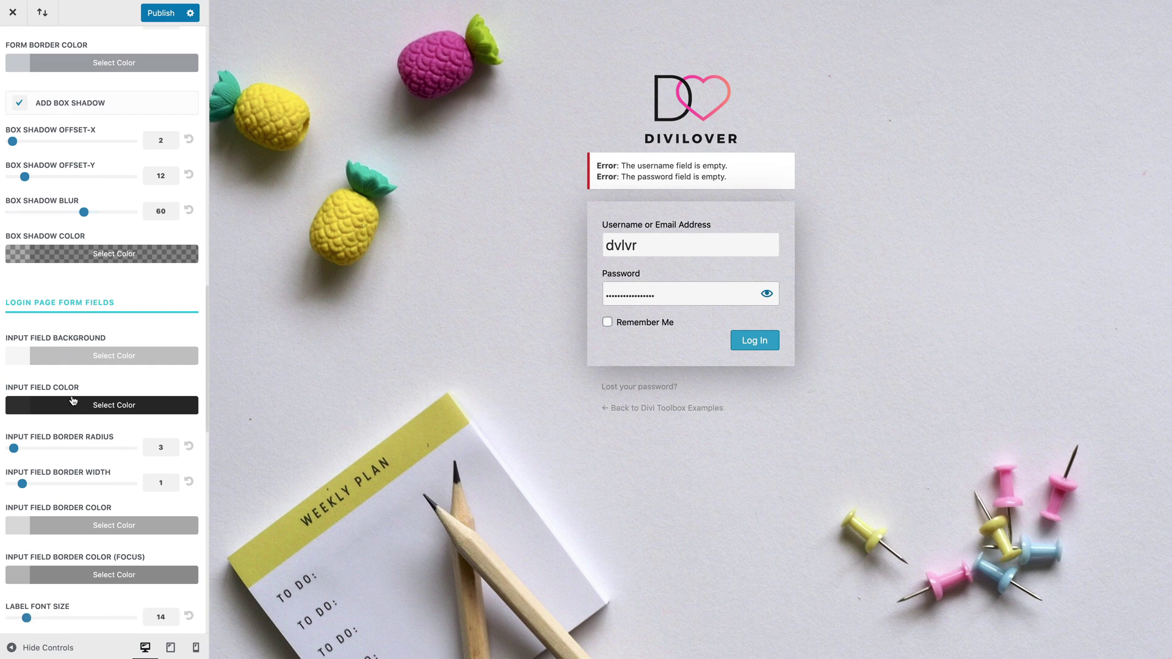
{"action": "scroll", "coordinate": [73, 400], "scroll_direction": "down", "scroll_amount": 1}
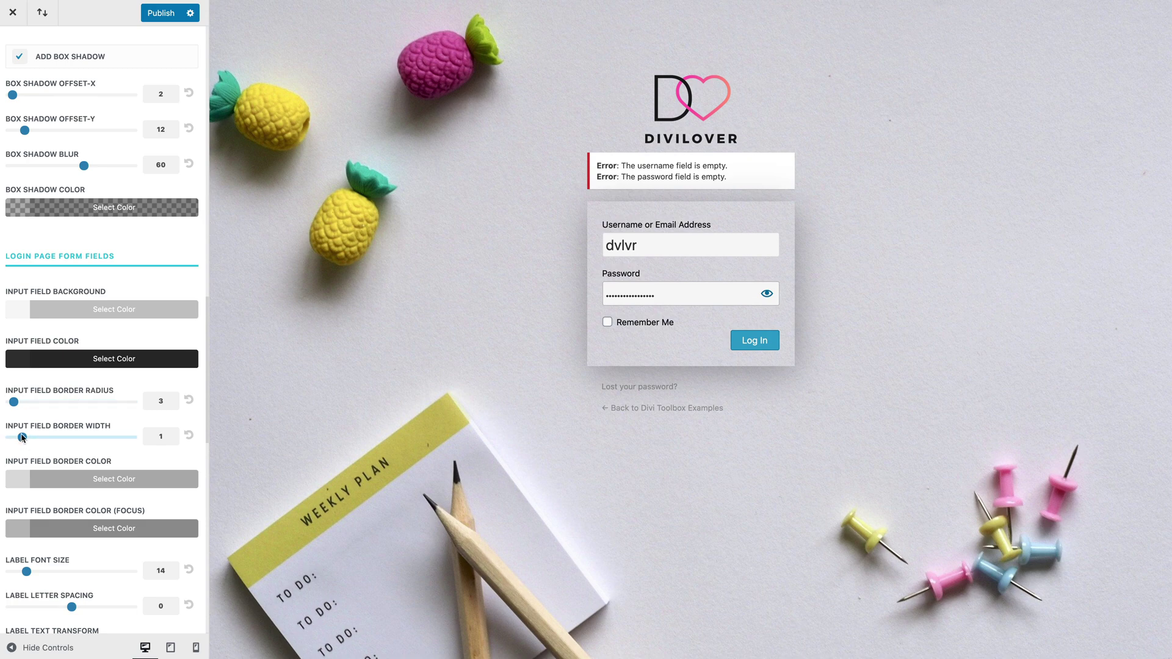
{"action": "left_click_drag", "start_coordinate": [22, 437], "coordinate": [30, 404]}
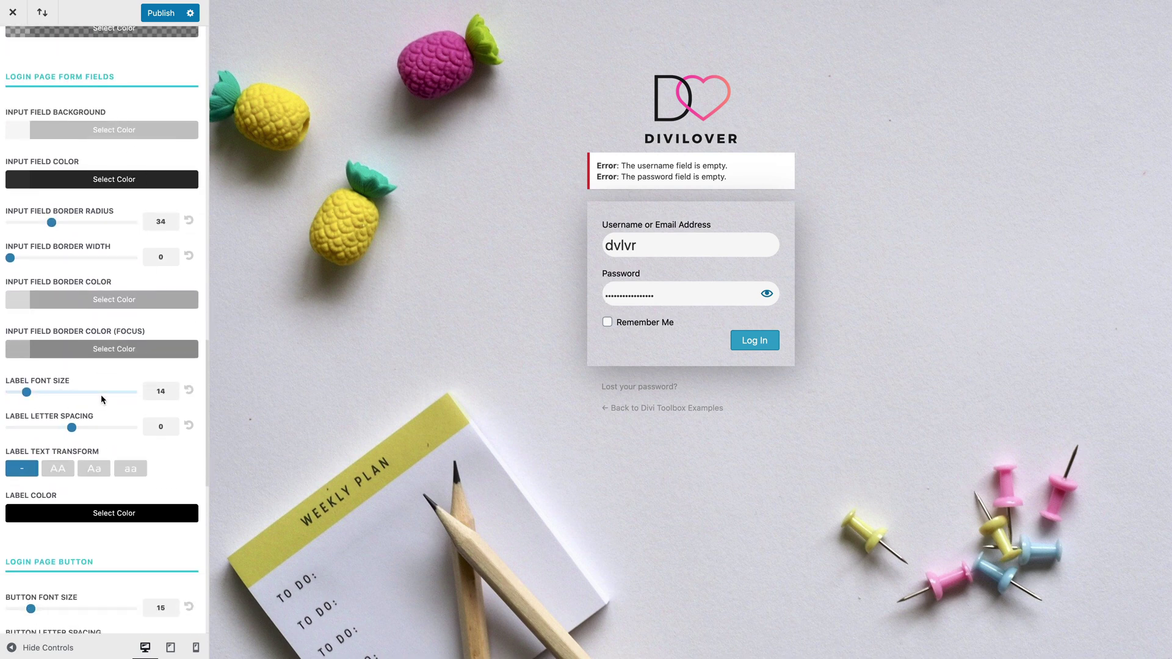
{"action": "scroll", "coordinate": [101, 394], "scroll_direction": "down", "scroll_amount": 3}
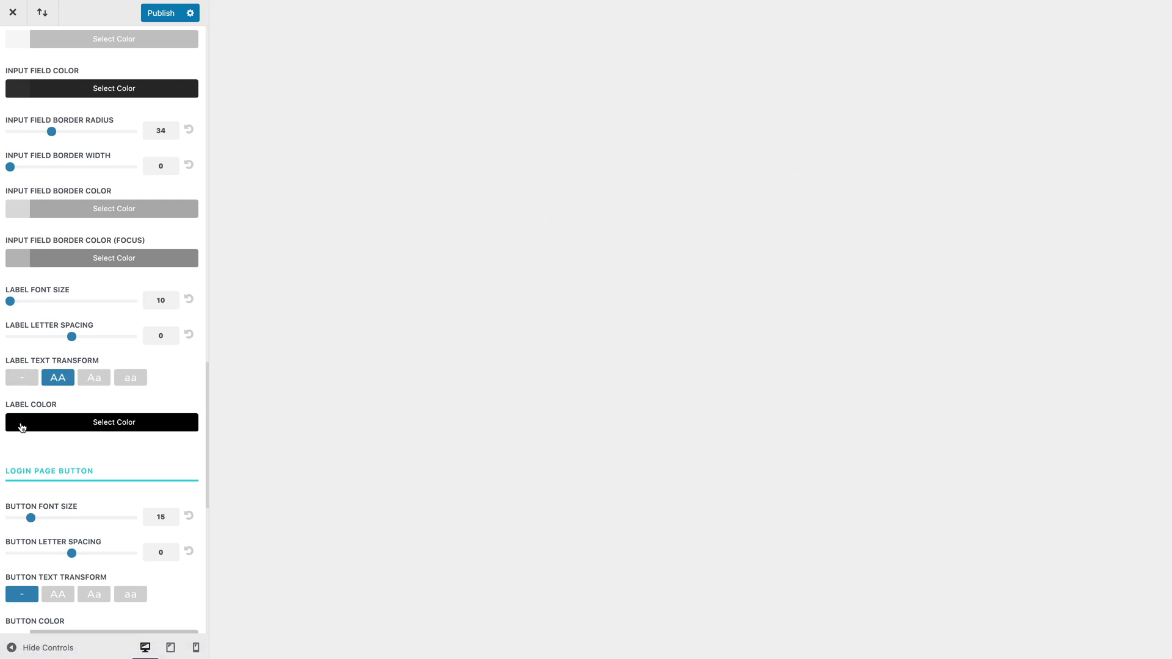
{"action": "left_click", "coordinate": [20, 422]}
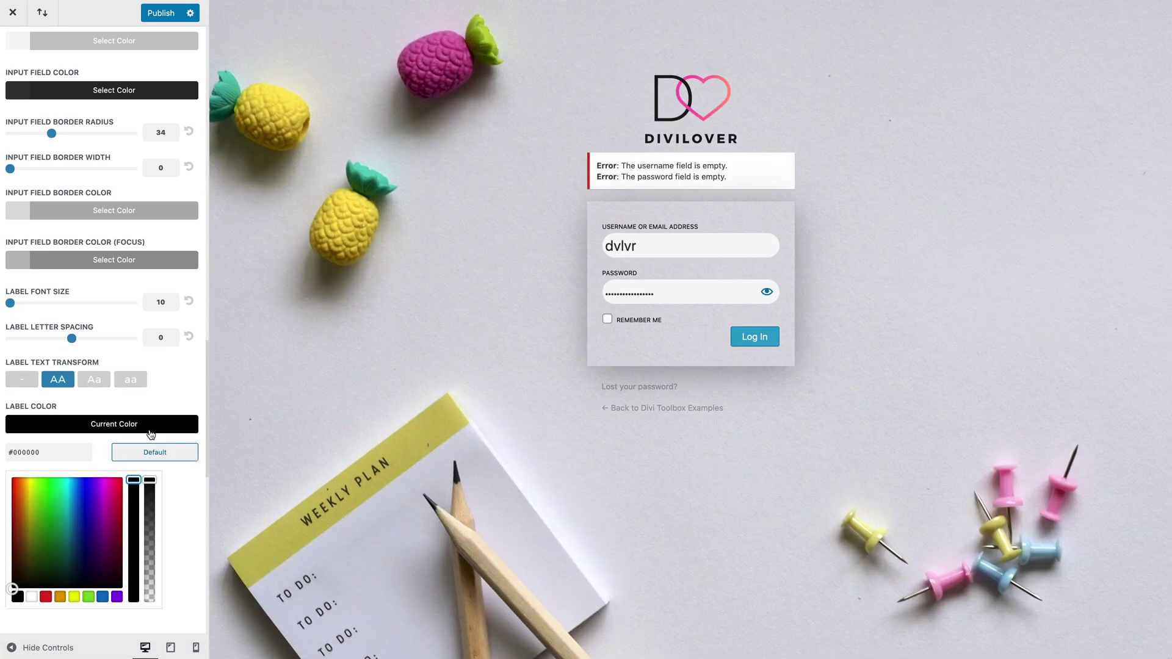
{"action": "left_click", "coordinate": [183, 401]}
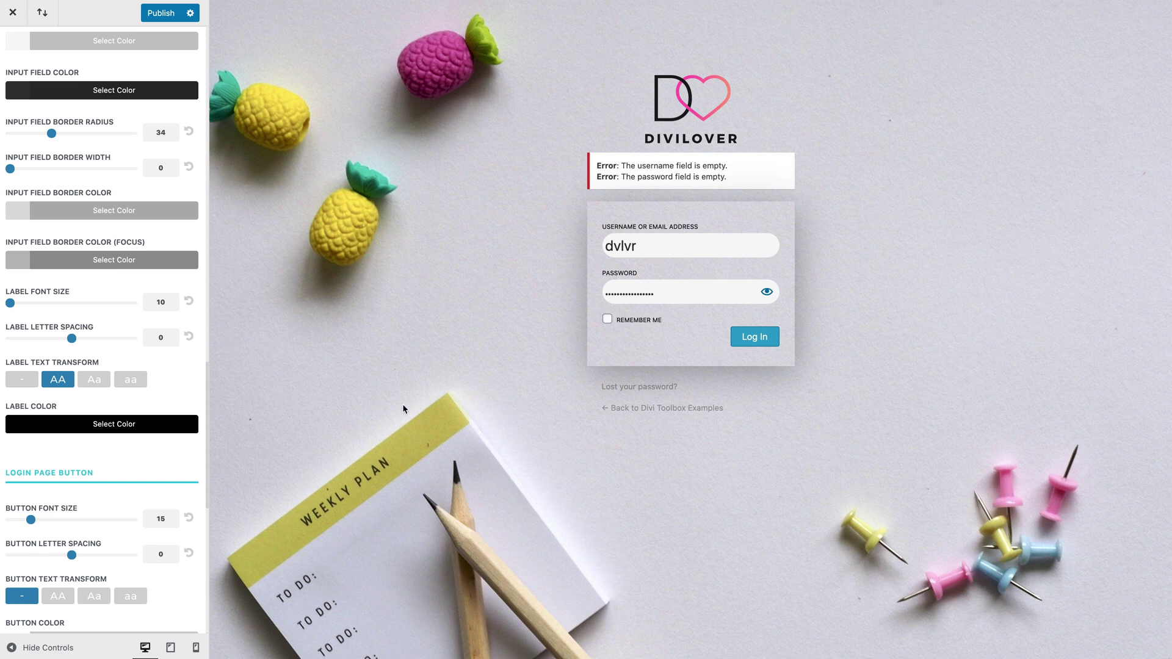
{"action": "scroll", "coordinate": [169, 403], "scroll_direction": "down", "scroll_amount": 5}
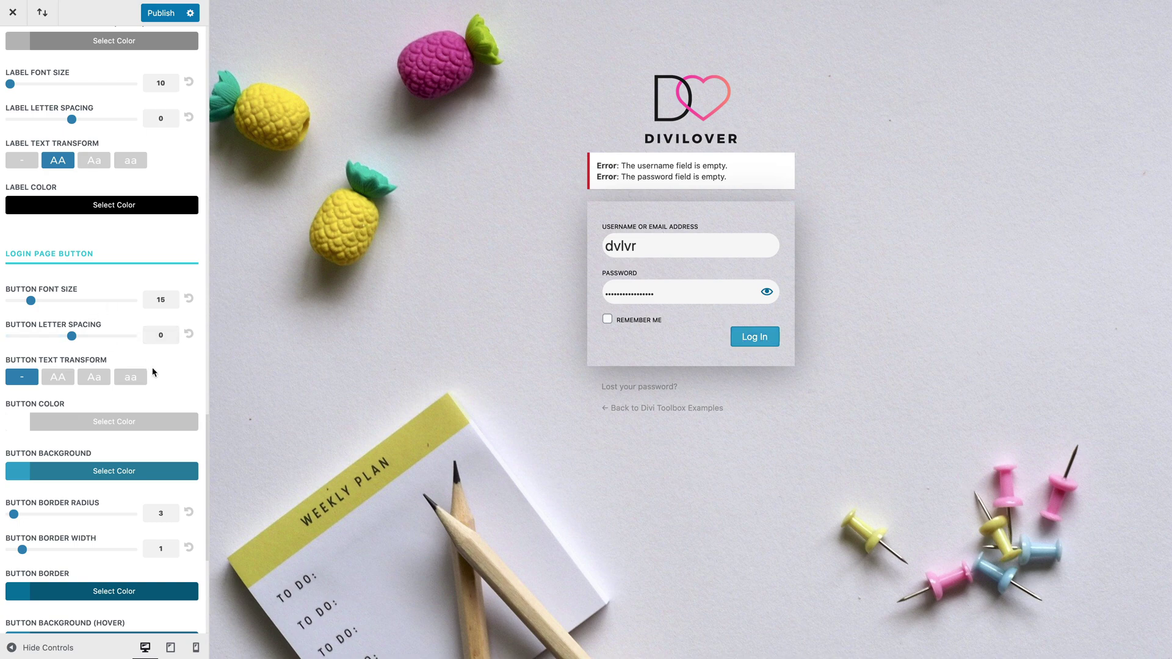
Step: Make the login button text uppercase with font size 14
{"action": "scroll", "coordinate": [153, 373], "scroll_direction": "down", "scroll_amount": 2}
{"action": "left_click", "coordinate": [58, 302]}
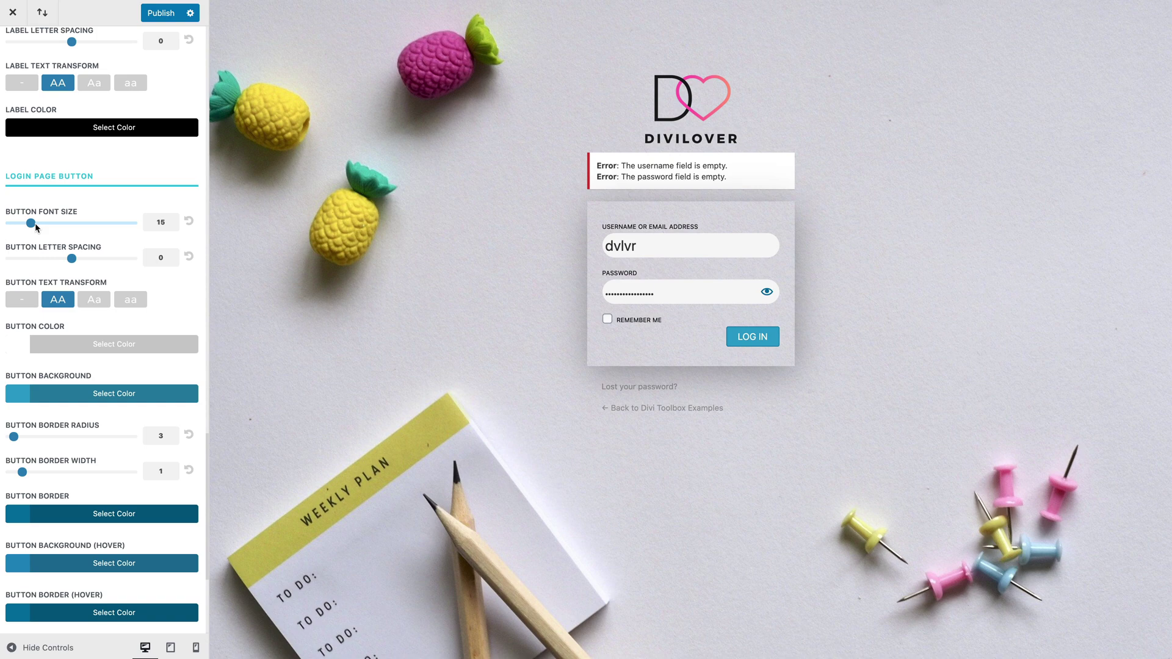
{"action": "left_click", "coordinate": [32, 223]}
{"action": "left_click_drag", "start_coordinate": [34, 226], "coordinate": [29, 225]}
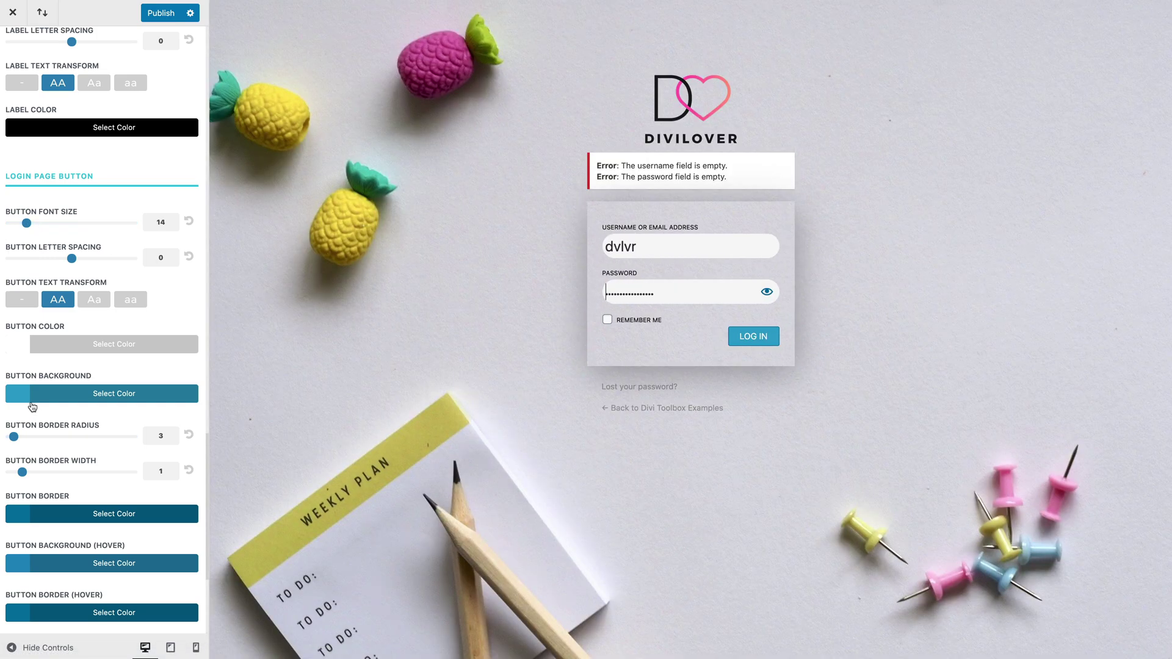
Step: Fill the login button with the pink #be548e sampled from the pineapple
{"action": "left_click", "coordinate": [27, 400]}
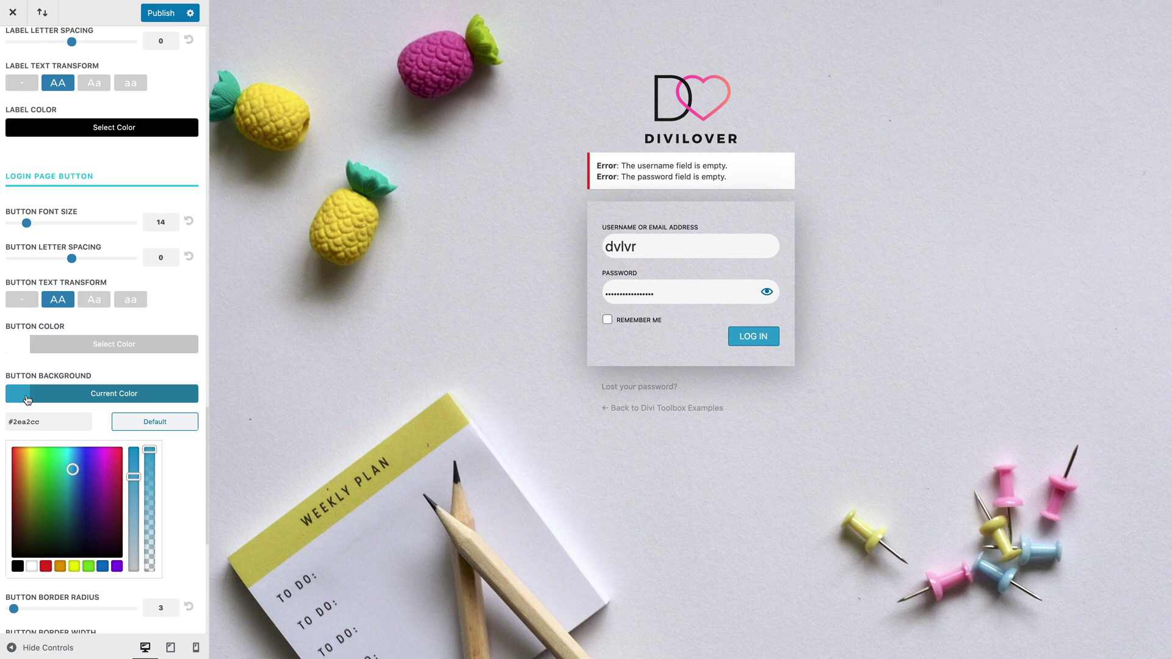
{"action": "left_click", "coordinate": [27, 400]}
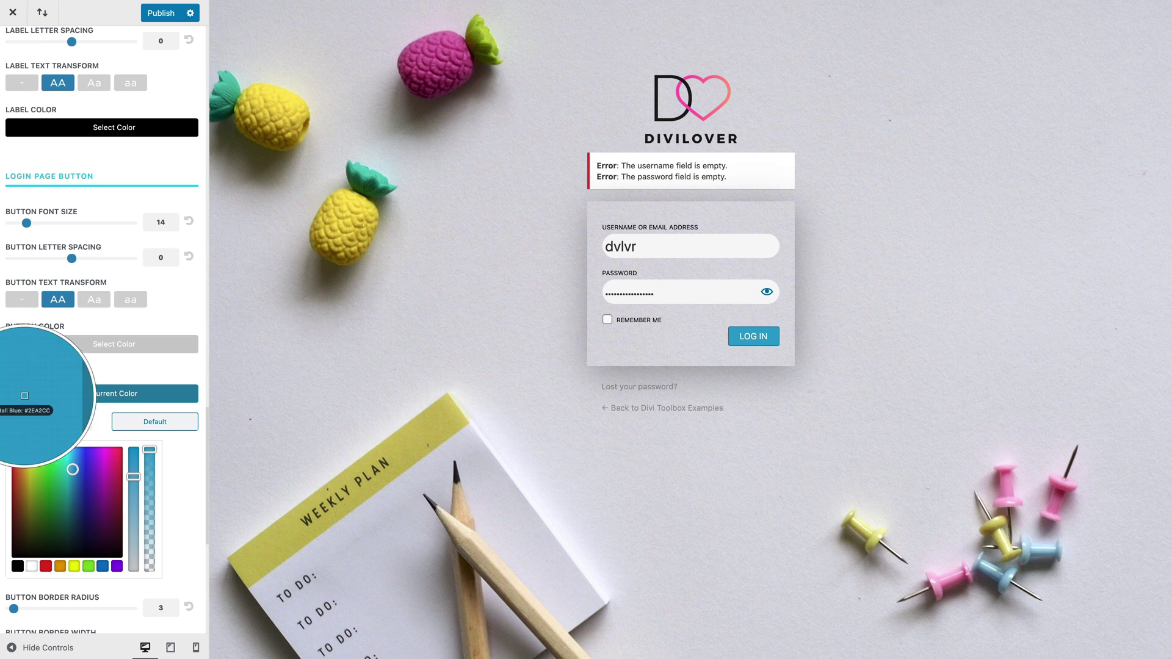
{"action": "left_click", "coordinate": [443, 58]}
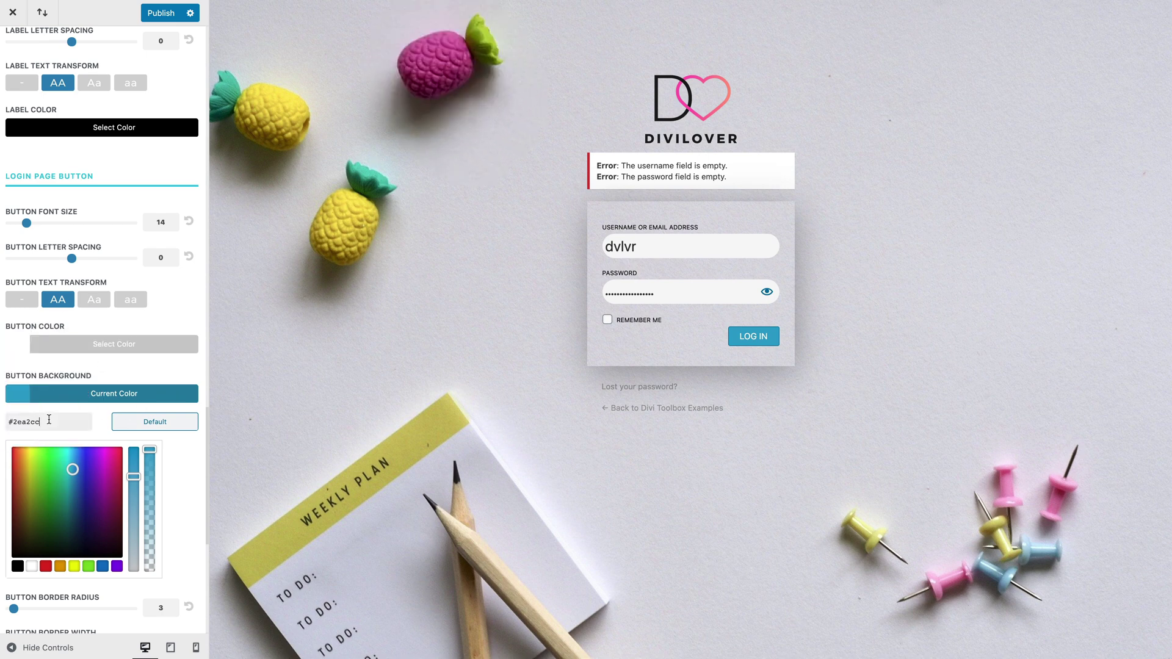
{"action": "key", "text": "super+a"}
{"action": "type", "text": "#BE548E"}
{"action": "key", "text": "Return"}
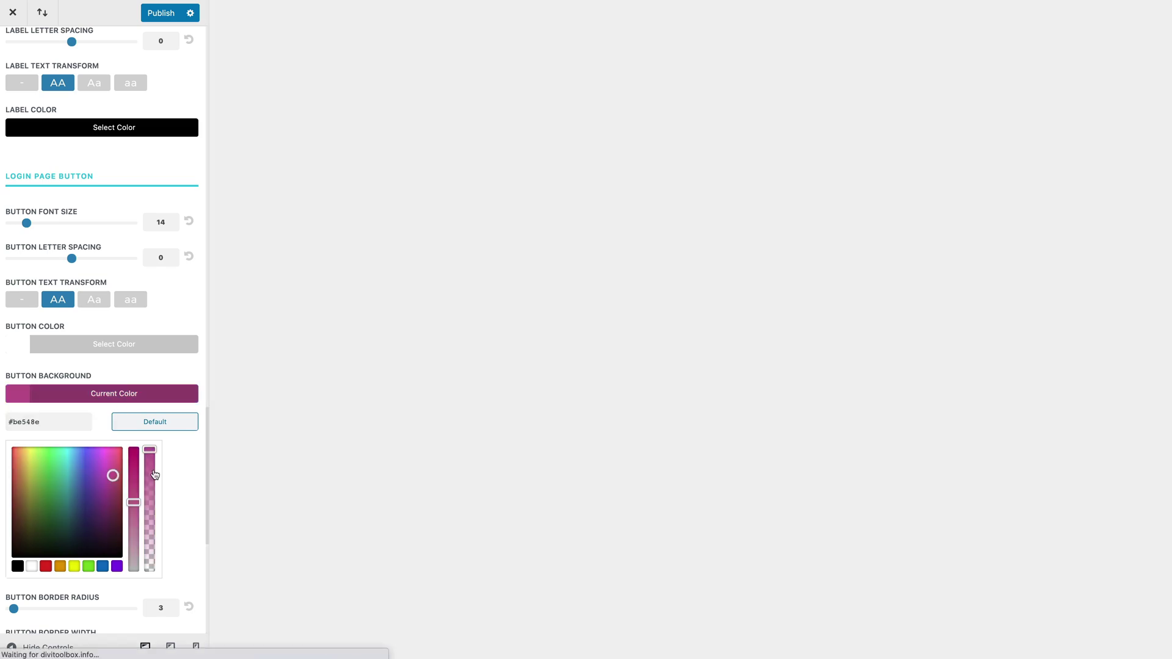
Step: Give the button a #be548e border of width 7 and a border radius of 78
{"action": "scroll", "coordinate": [187, 470], "scroll_direction": "down", "scroll_amount": 4}
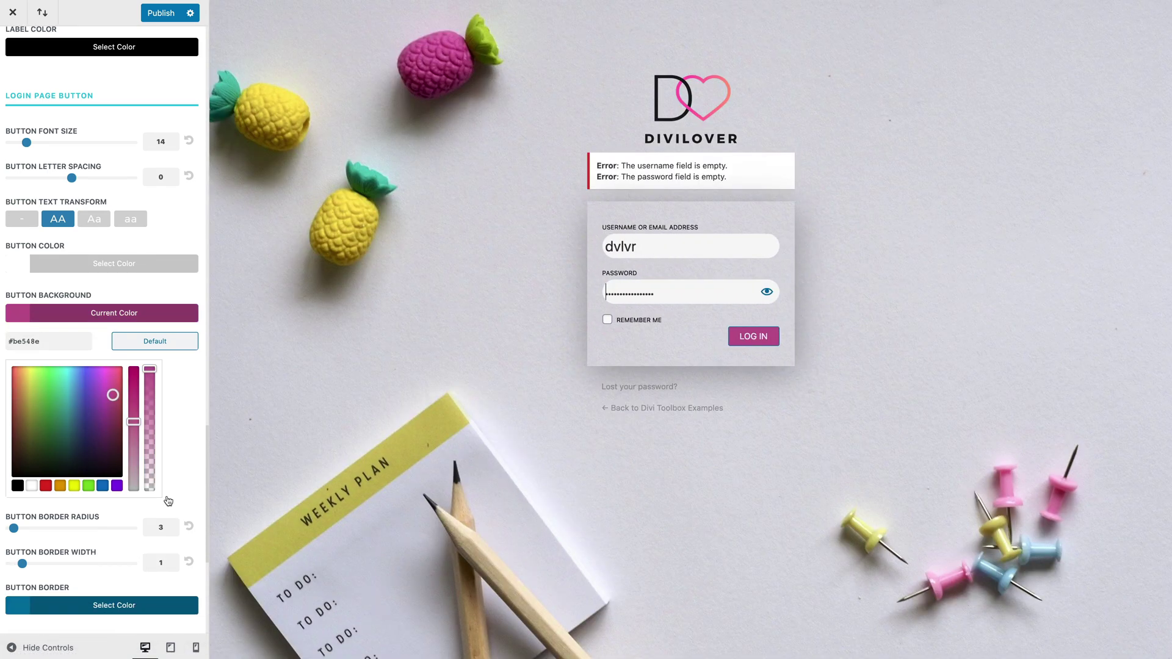
{"action": "left_click", "coordinate": [38, 492]}
{"action": "triple_click", "coordinate": [41, 339]}
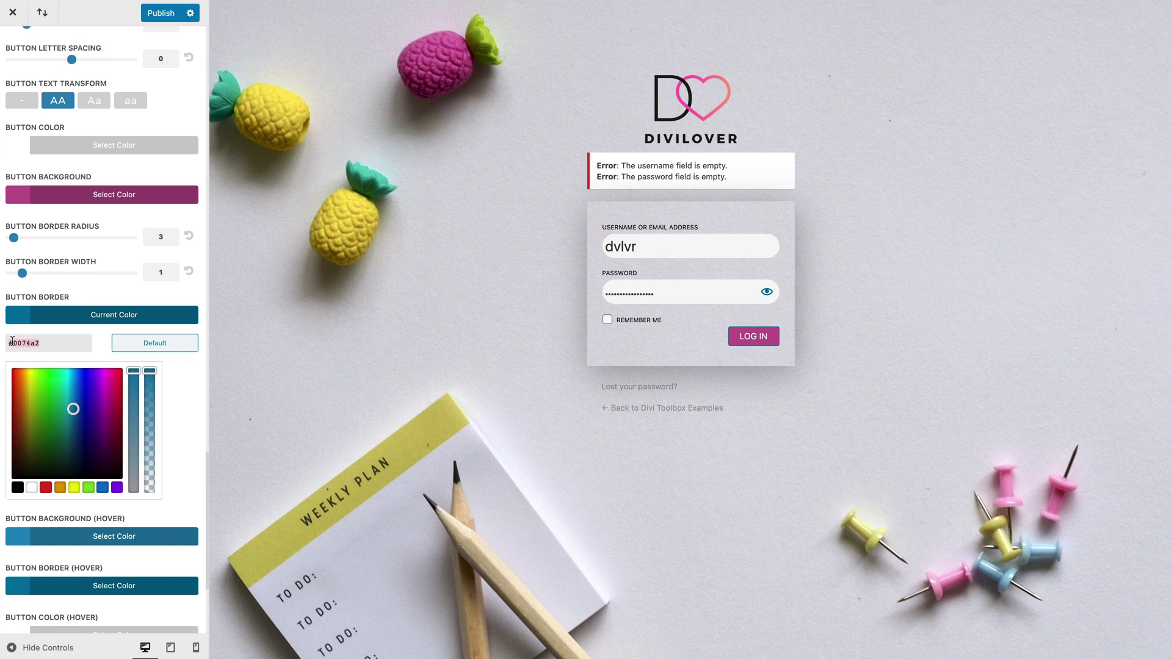
{"action": "type", "text": "#be548e"}
{"action": "key", "text": "Return"}
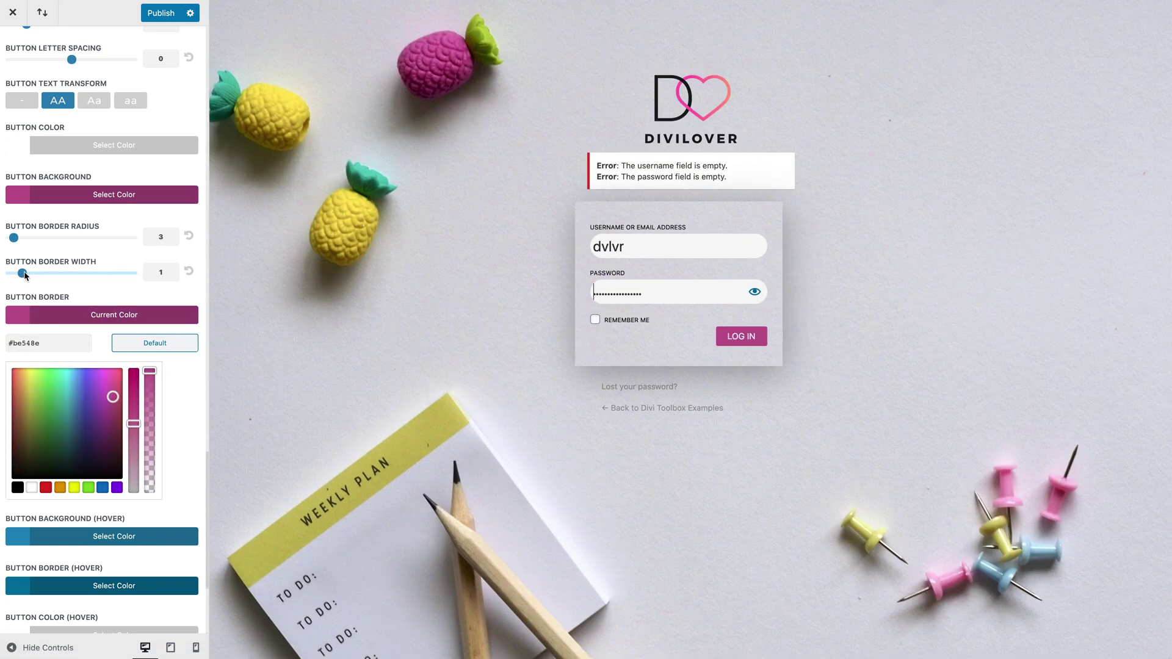
{"action": "left_click_drag", "start_coordinate": [23, 273], "coordinate": [96, 273]}
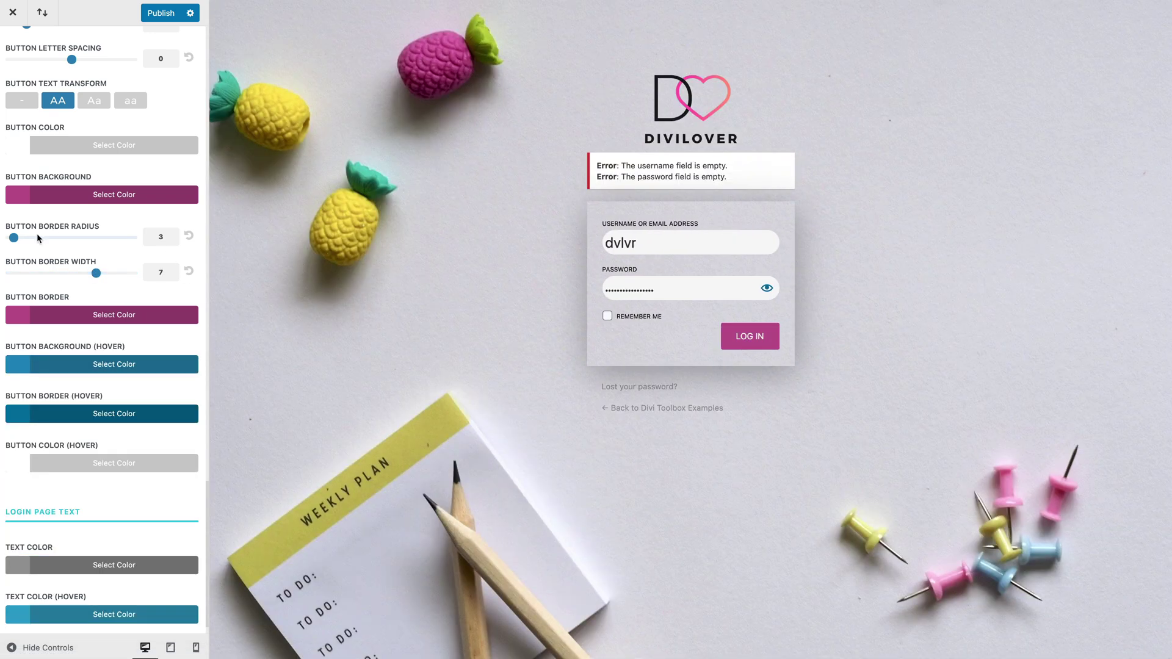
{"action": "left_click_drag", "start_coordinate": [15, 238], "coordinate": [105, 238]}
Step: Set the button's hover border colour to green #5fd7c4 from the pineapple leaves
{"action": "left_click", "coordinate": [21, 417]}
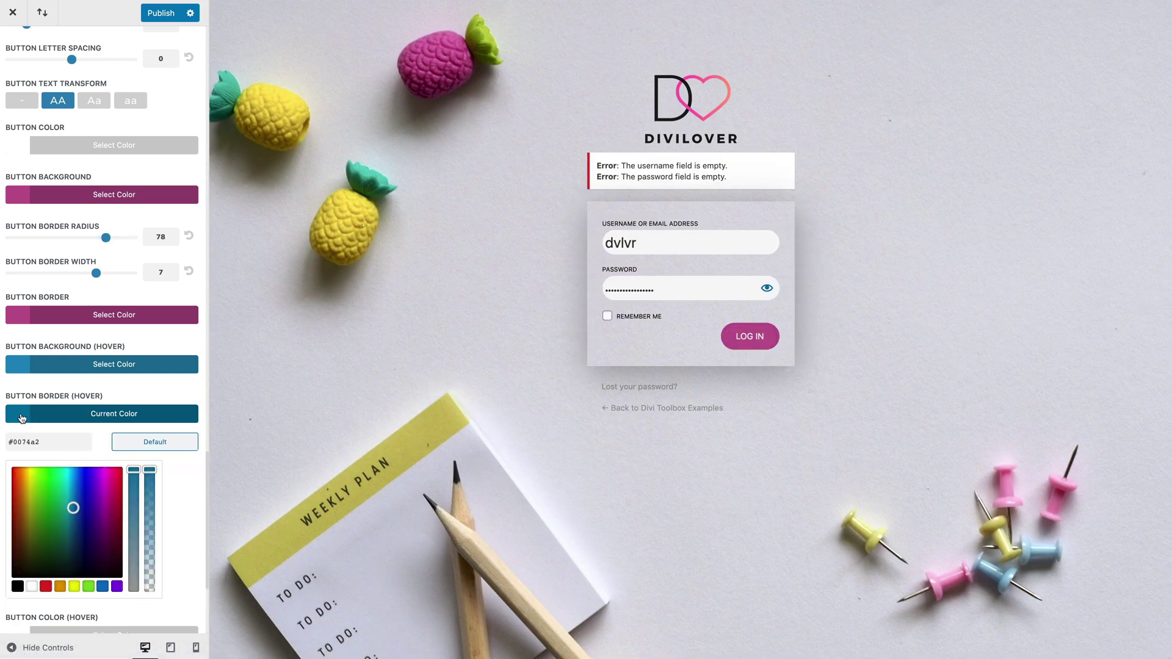
{"action": "left_click", "coordinate": [37, 419]}
{"action": "left_click", "coordinate": [36, 420]}
{"action": "key", "text": "super+shift+c"}
{"action": "left_click", "coordinate": [368, 175]}
{"action": "triple_click", "coordinate": [68, 442]}
{"action": "key", "text": "super+v"}
{"action": "key", "text": "Return"}
Step: Set the button's hover background to #5fd7c4 as well and recheck the hover border colour
{"action": "left_click", "coordinate": [22, 366]}
{"action": "triple_click", "coordinate": [87, 390]}
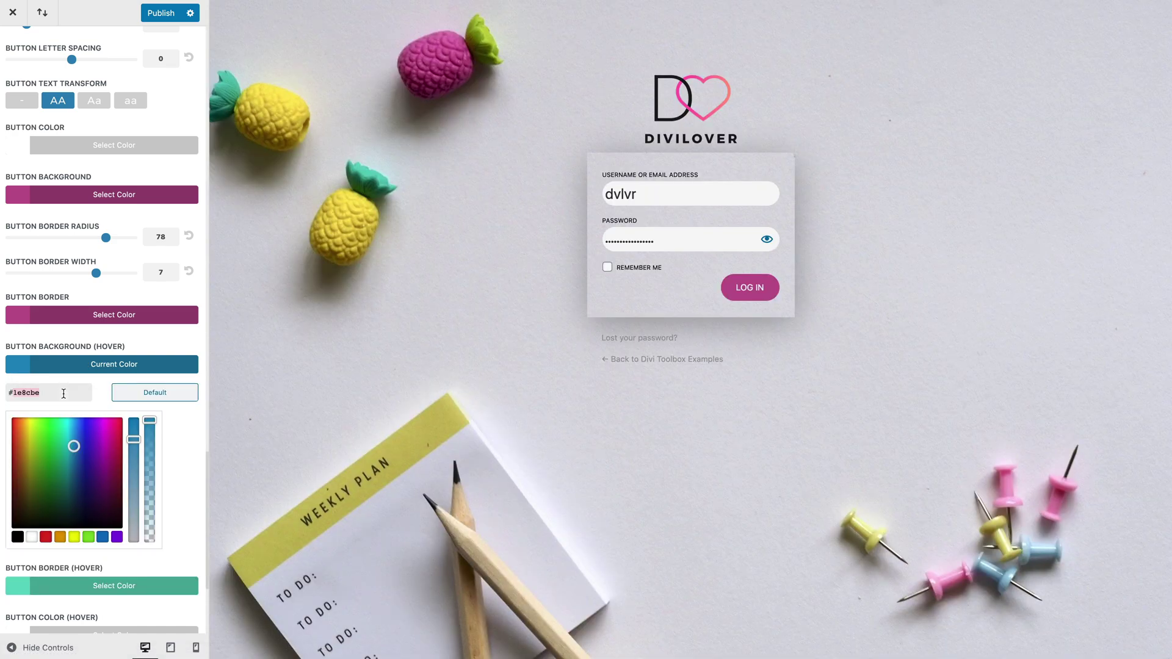
{"action": "key", "text": "super+v"}
{"action": "key", "text": "Return"}
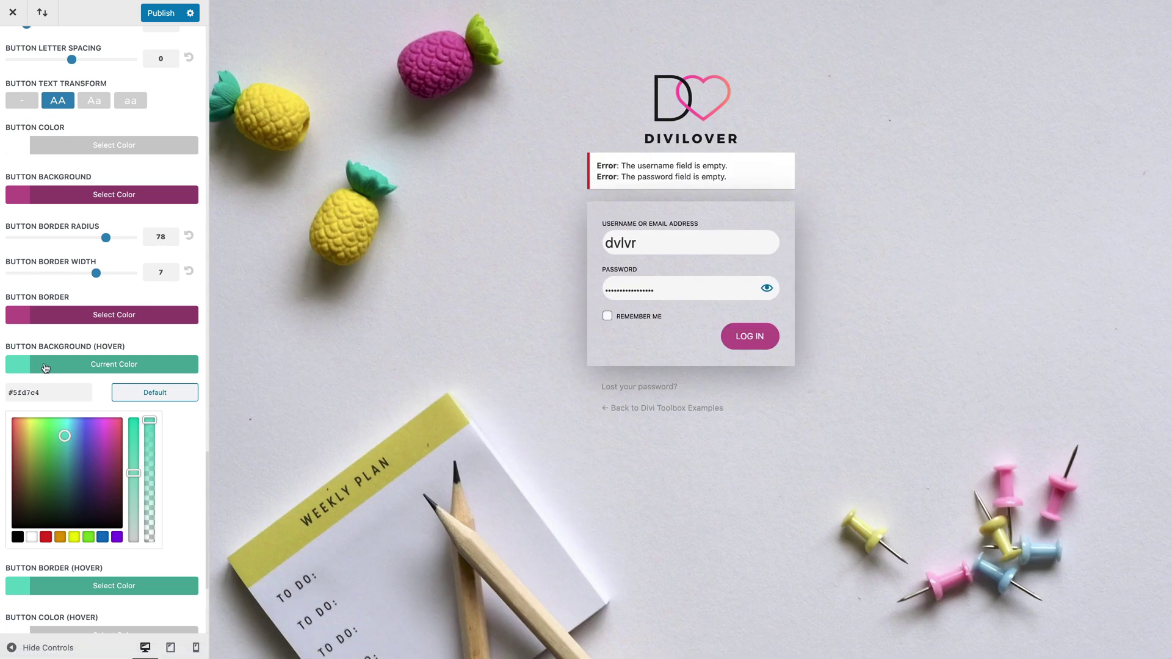
{"action": "scroll", "coordinate": [187, 491], "scroll_direction": "down", "scroll_amount": 3}
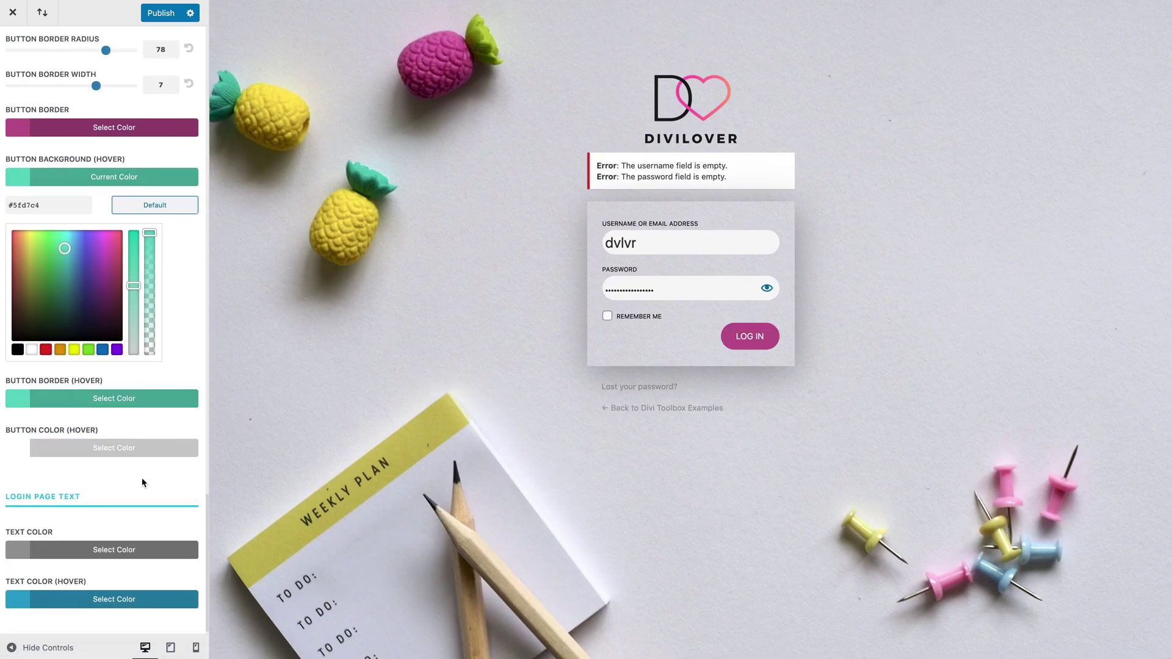
{"action": "left_click", "coordinate": [21, 400]}
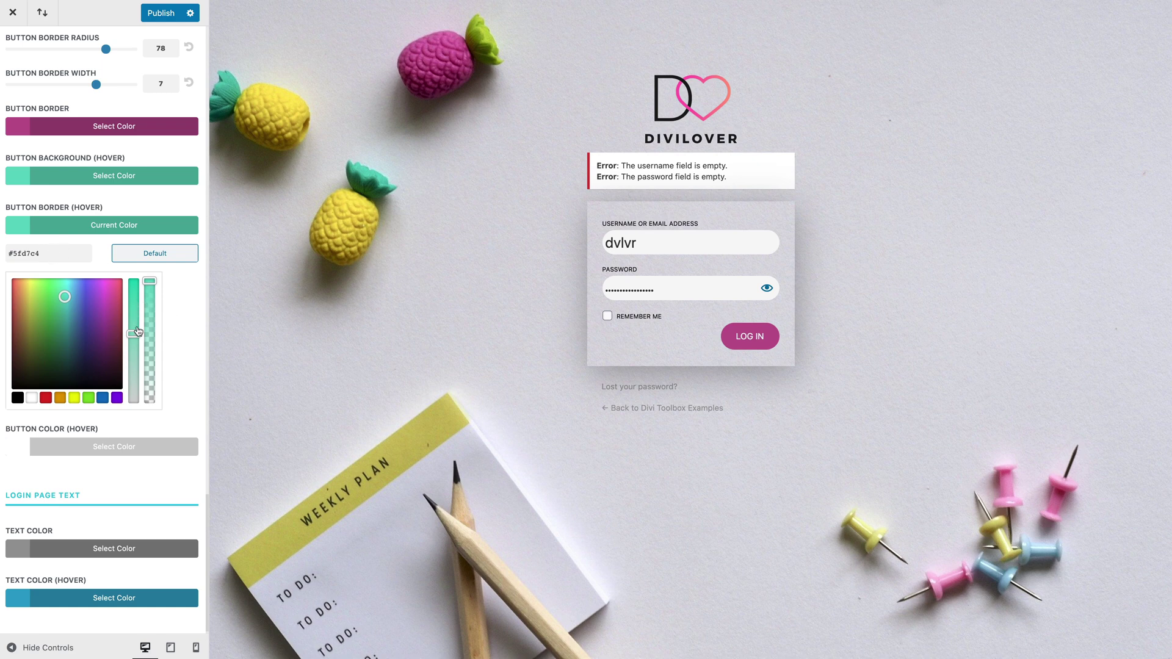
{"action": "left_click", "coordinate": [46, 253]}
{"action": "left_click", "coordinate": [157, 388]}
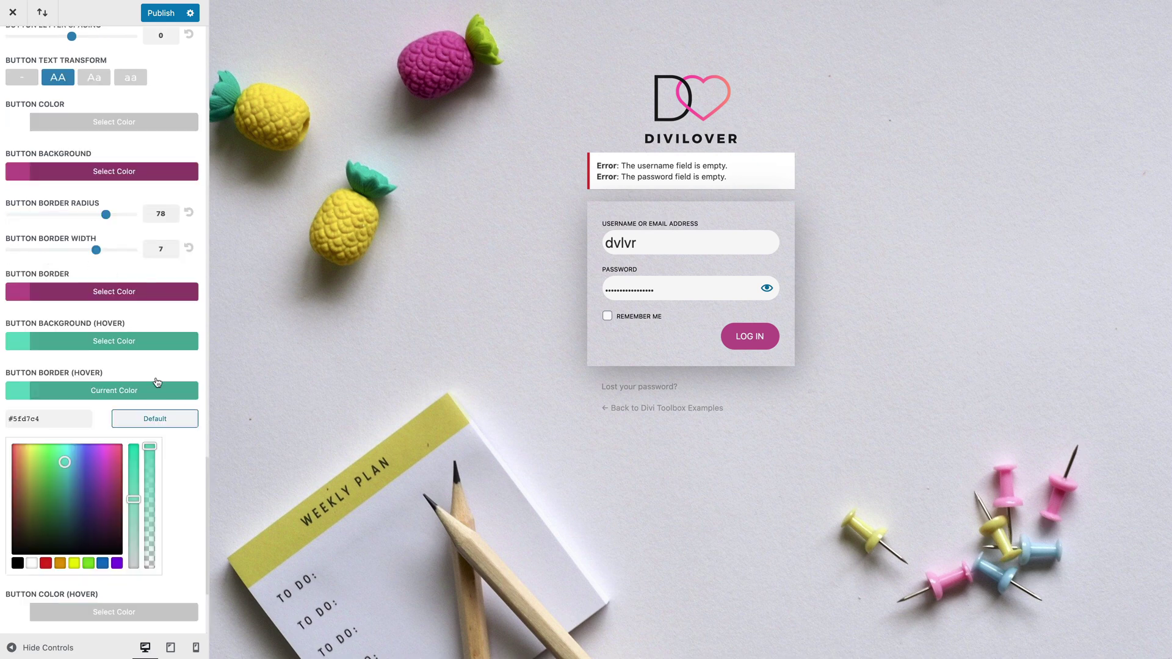
{"action": "scroll", "coordinate": [140, 483], "scroll_direction": "down", "scroll_amount": 3}
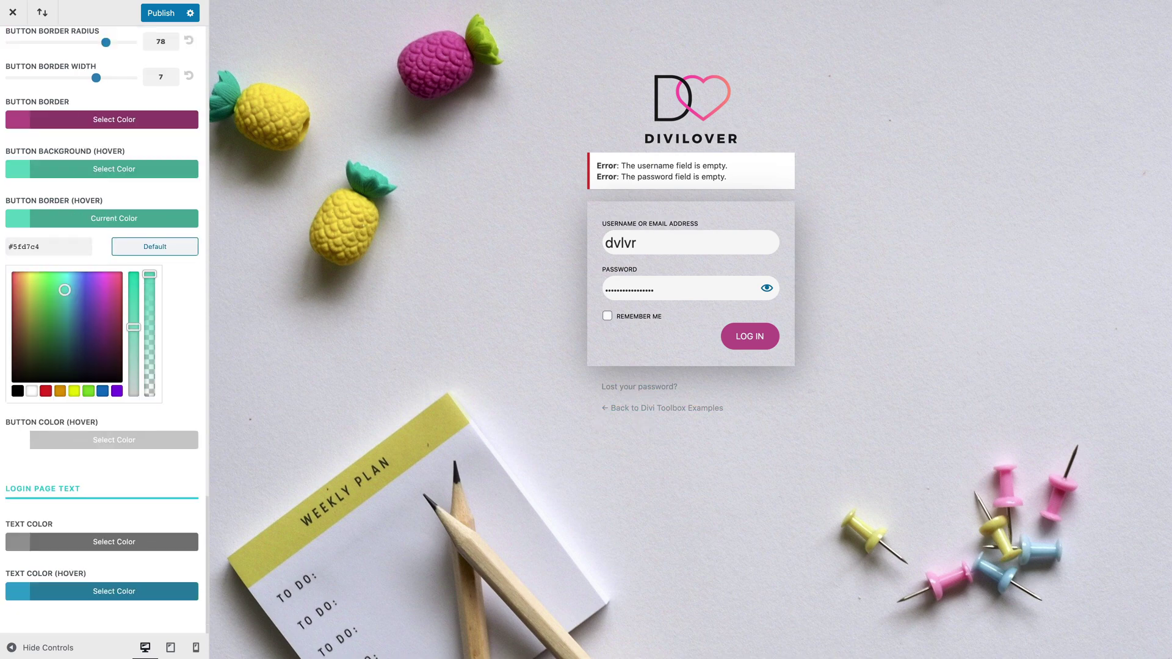
Step: Make the login text colour black with a #5fd7c4 hover colour
{"action": "left_click", "coordinate": [19, 542]}
{"action": "left_click", "coordinate": [18, 542]}
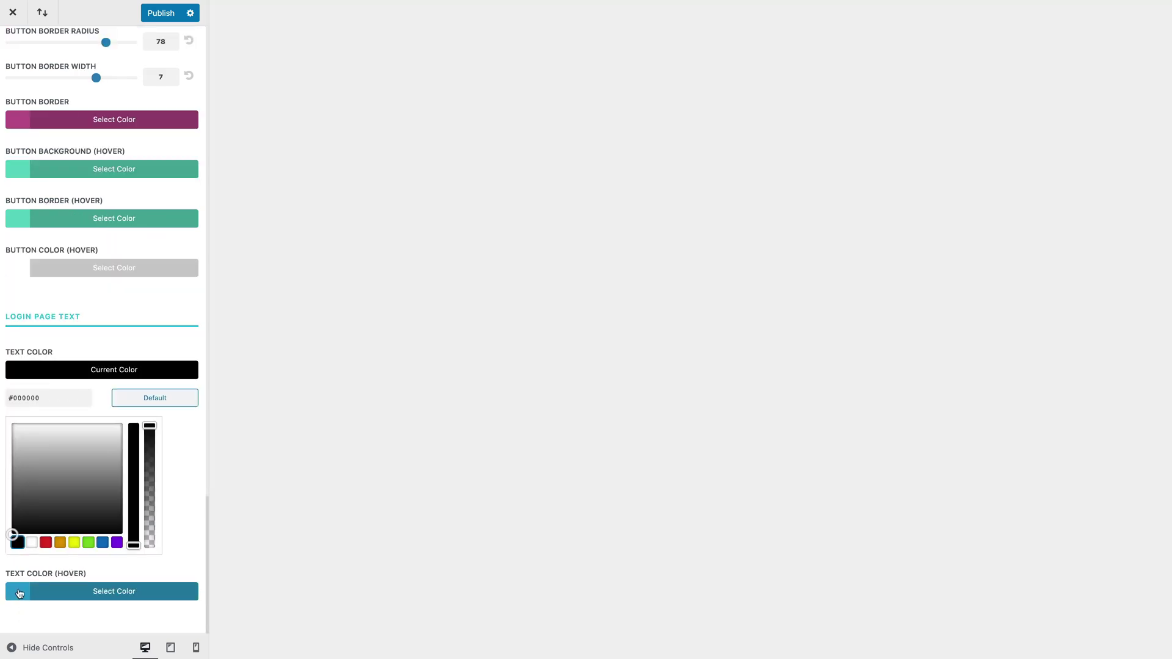
{"action": "left_click", "coordinate": [19, 591]}
{"action": "triple_click", "coordinate": [44, 448]}
{"action": "key", "text": "super+v"}
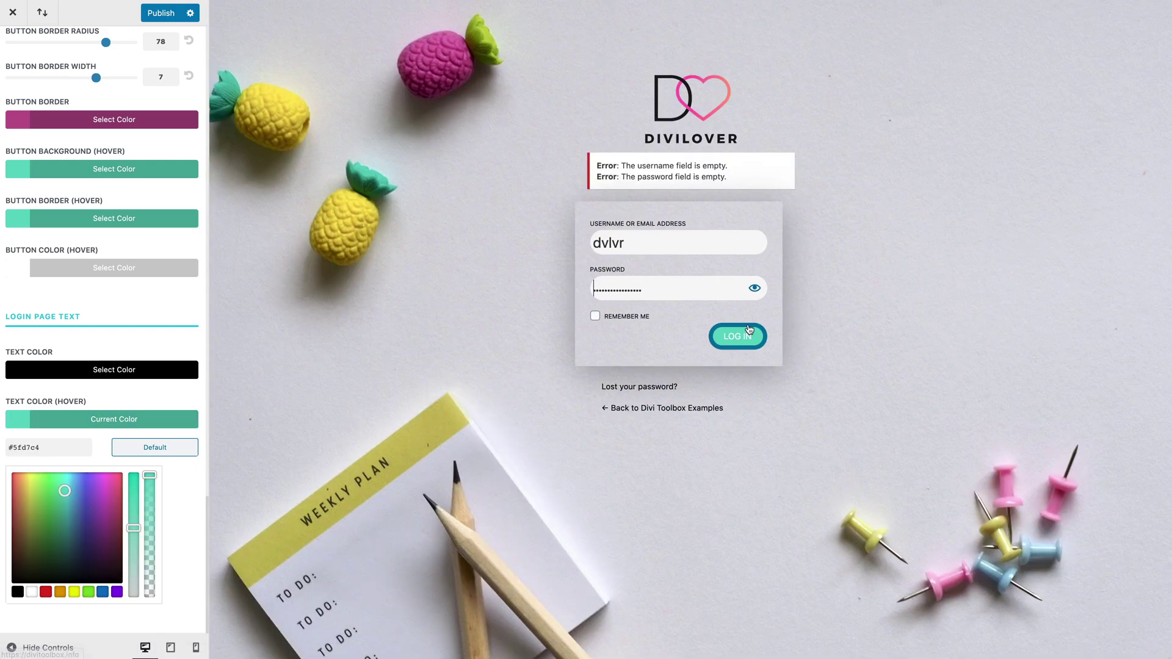
Step: Try a brighter teal for the button hover border, then restore it to #5FD7C4
{"action": "left_click", "coordinate": [38, 221]}
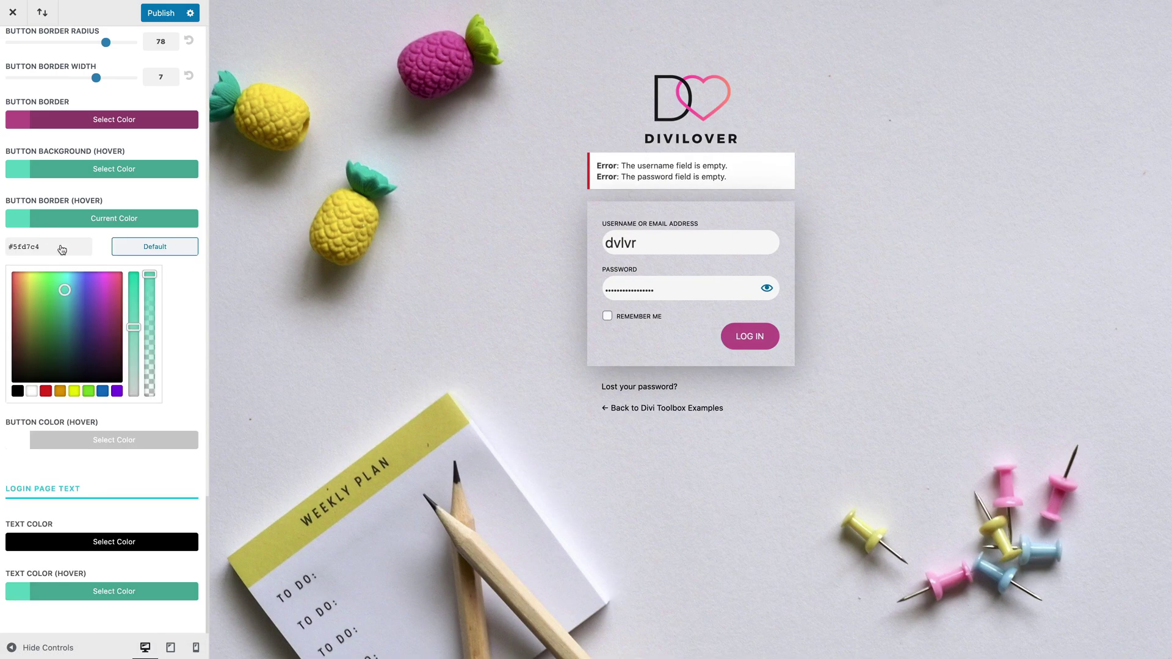
{"action": "left_click_drag", "start_coordinate": [138, 318], "coordinate": [134, 280]}
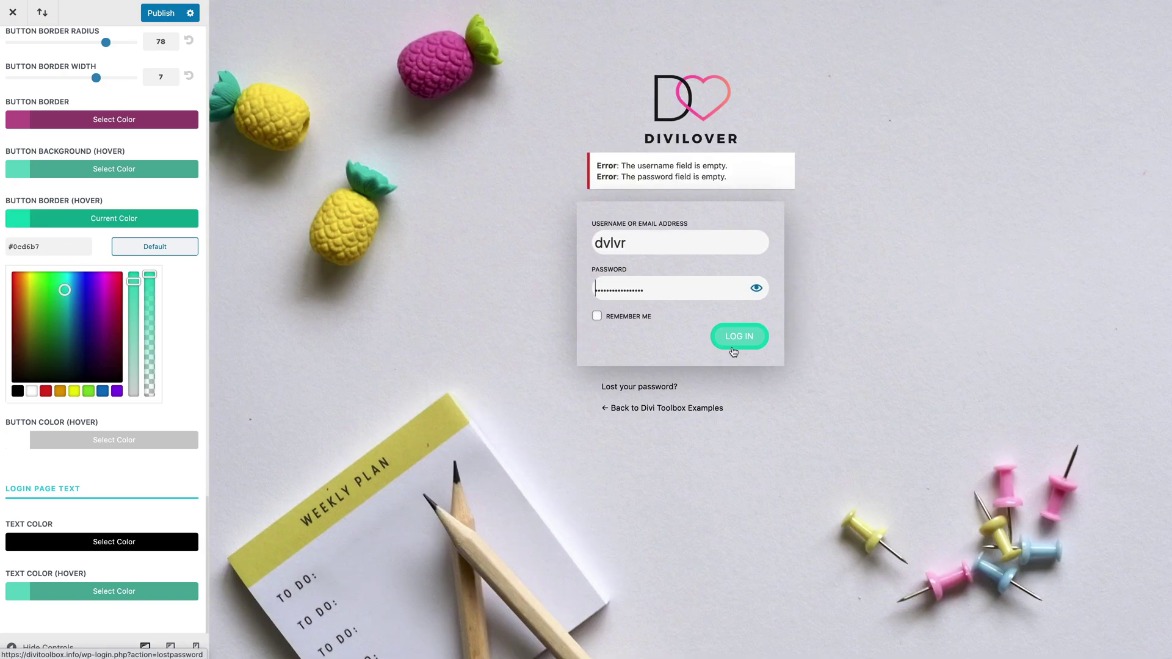
{"action": "triple_click", "coordinate": [61, 246]}
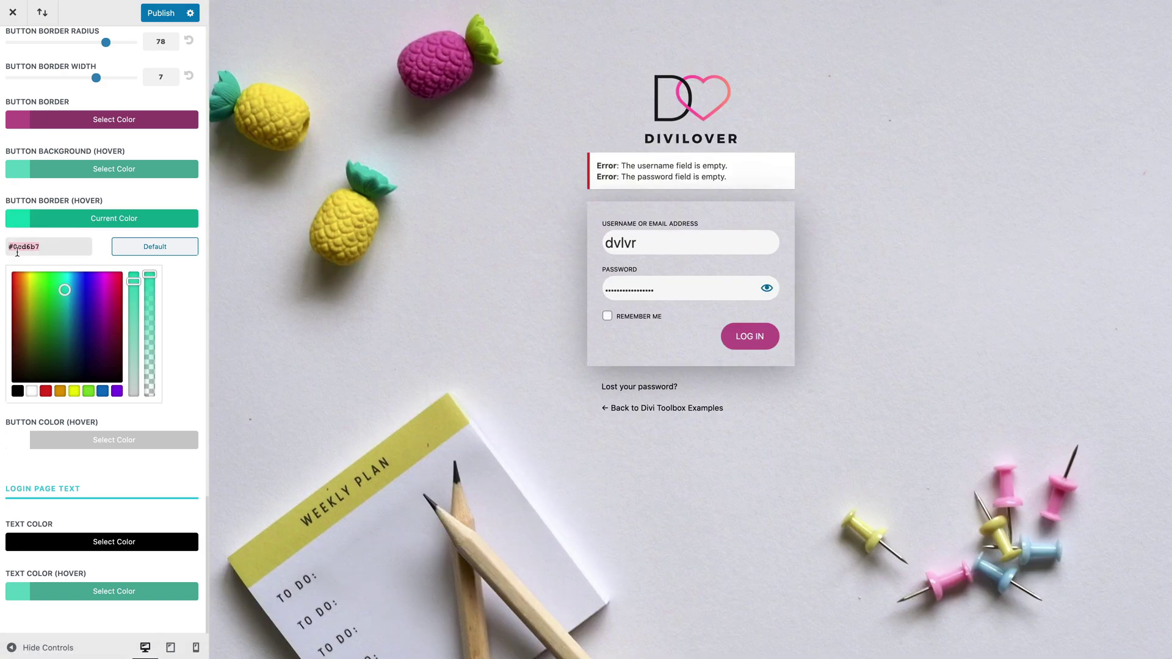
{"action": "key", "text": "ctrl+v"}
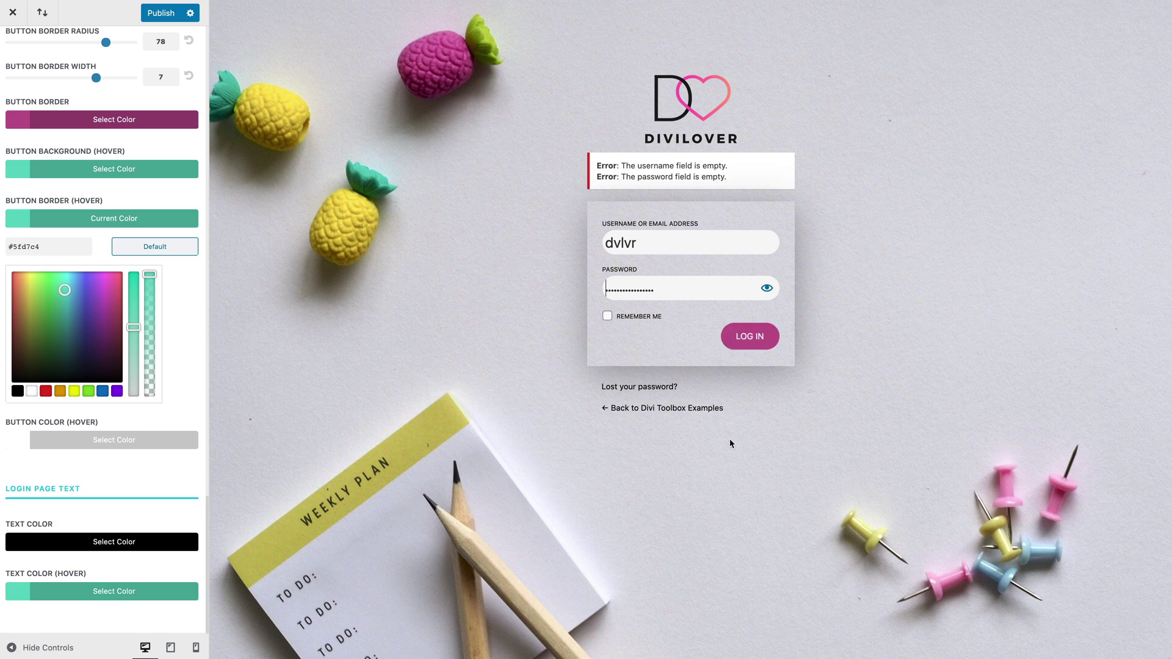
Step: Publish the login page changes and reload the live login page to view the styled result
{"action": "left_click", "coordinate": [160, 15]}
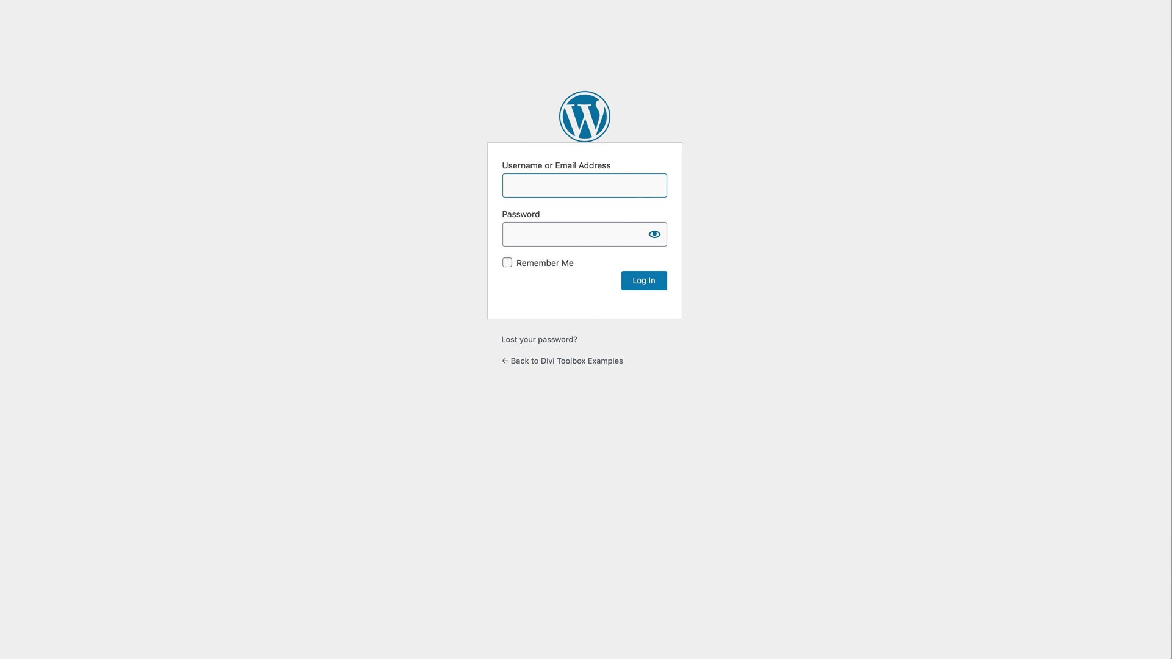
{"action": "key", "text": "super+r"}
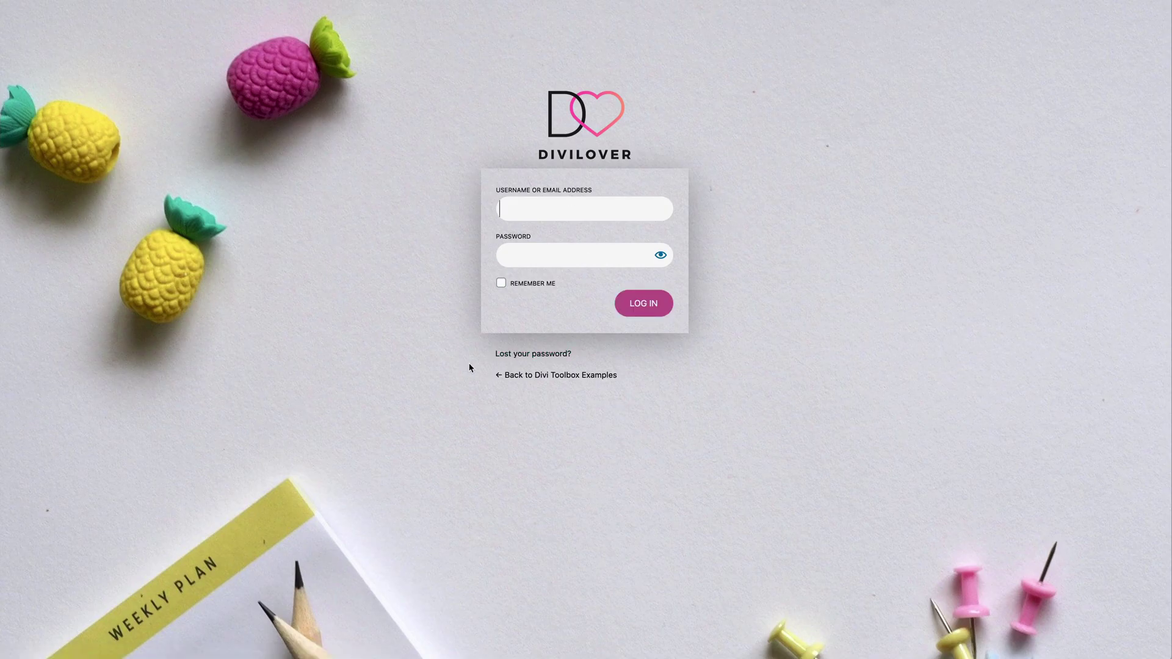
Step: Visit the password reset page, then set Login Logo URL to 'Use the website homepage URL'
{"action": "left_click", "coordinate": [559, 355]}
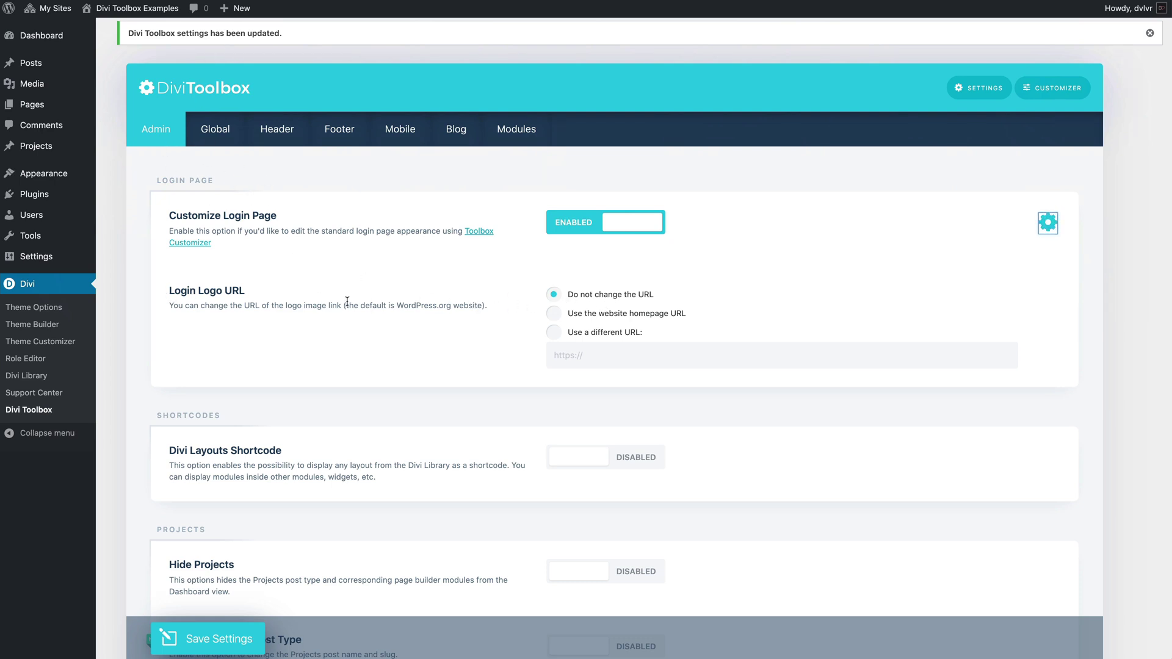
{"action": "left_click", "coordinate": [552, 319]}
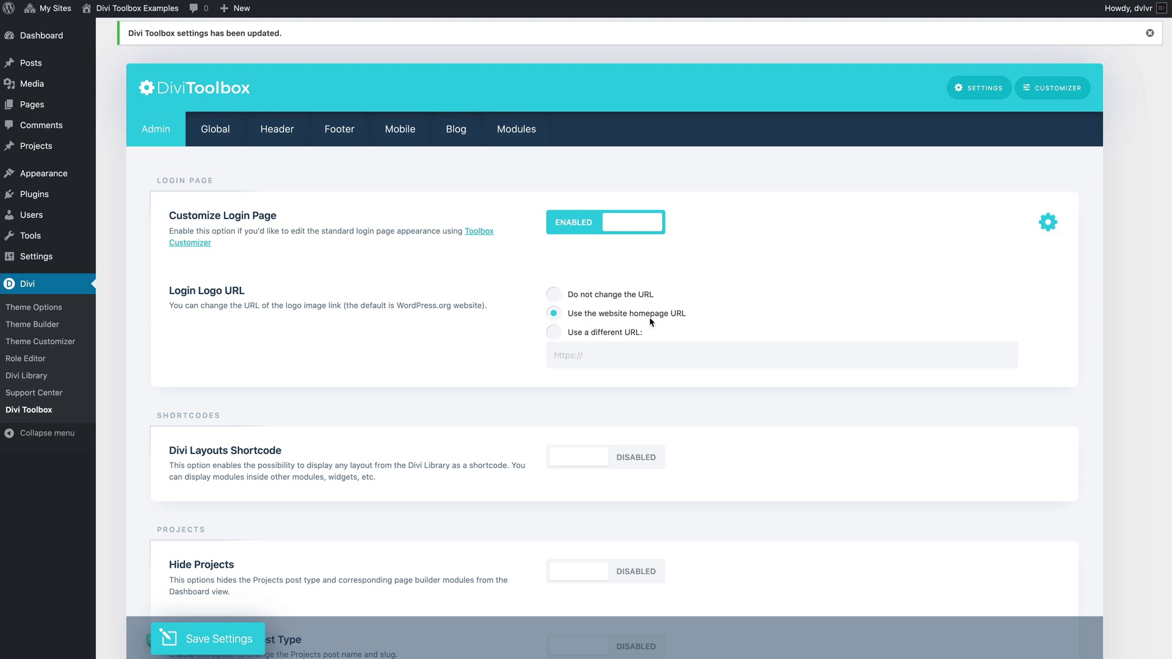